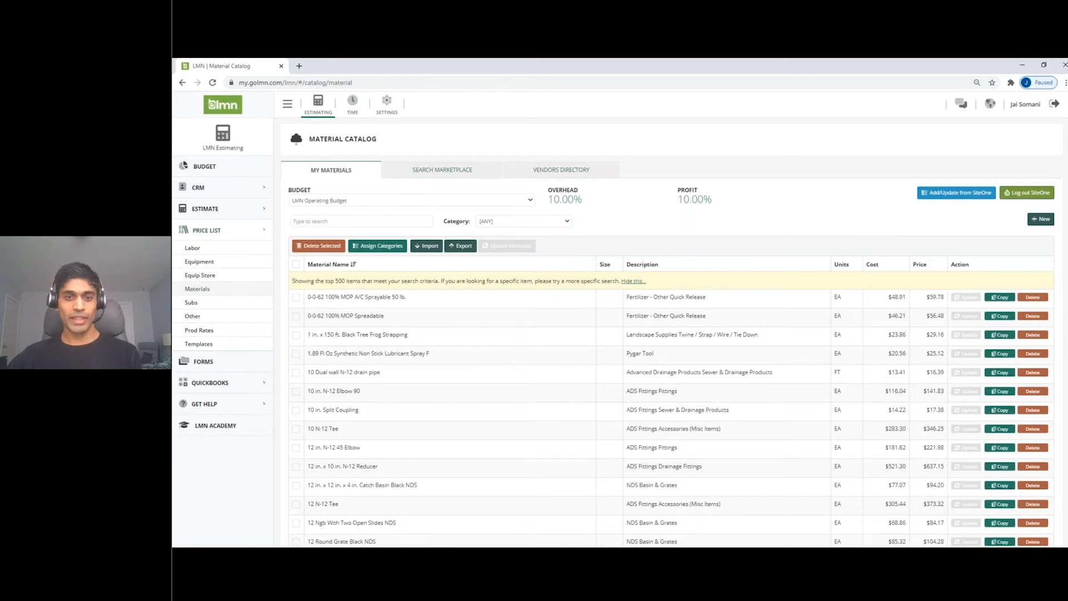
# - Log out of SiteOne and log back in, entering the SiteOne account password for verification
pyautogui.click(1023, 198)
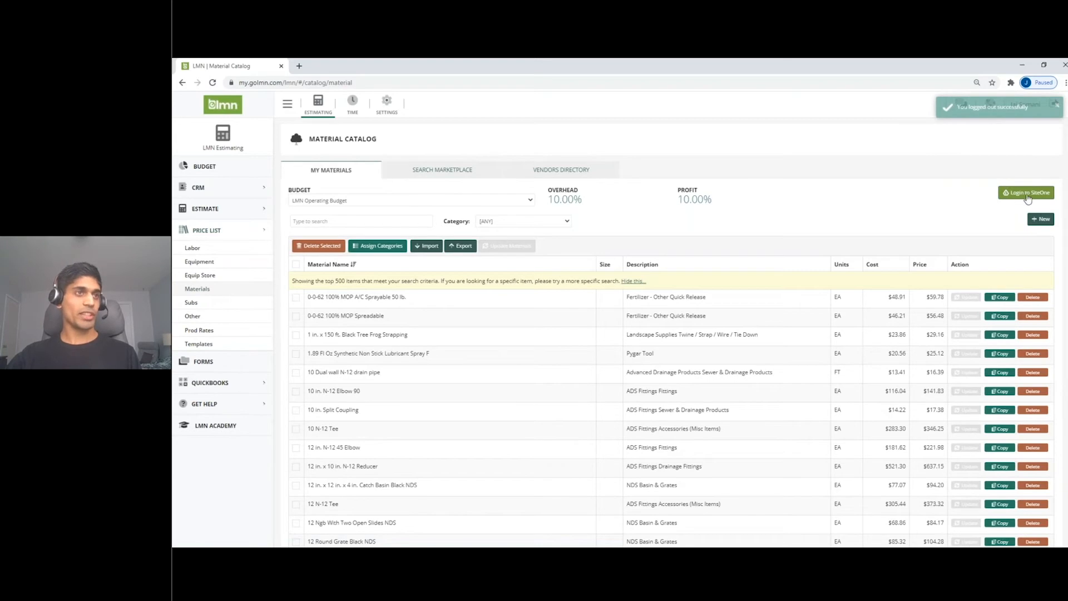
pyautogui.click(1022, 197)
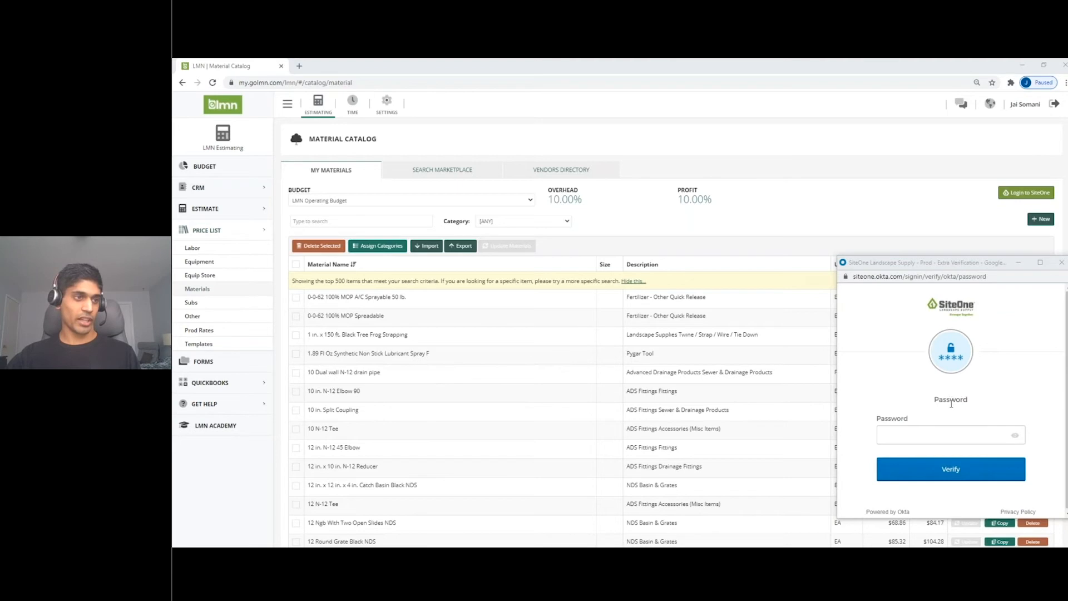
pyautogui.click(946, 435)
pyautogui.hotkey('ctrl', 'v')
pyautogui.click(957, 470)
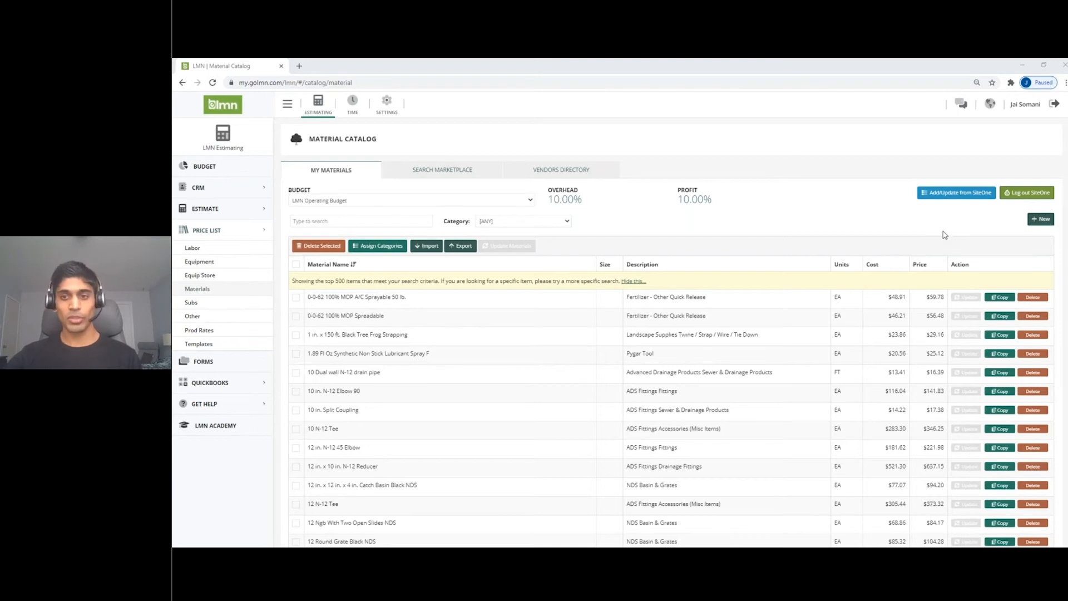
# - Start adding or updating materials from SiteOne with 365 - Aberdeen NC as the branch
pyautogui.click(960, 199)
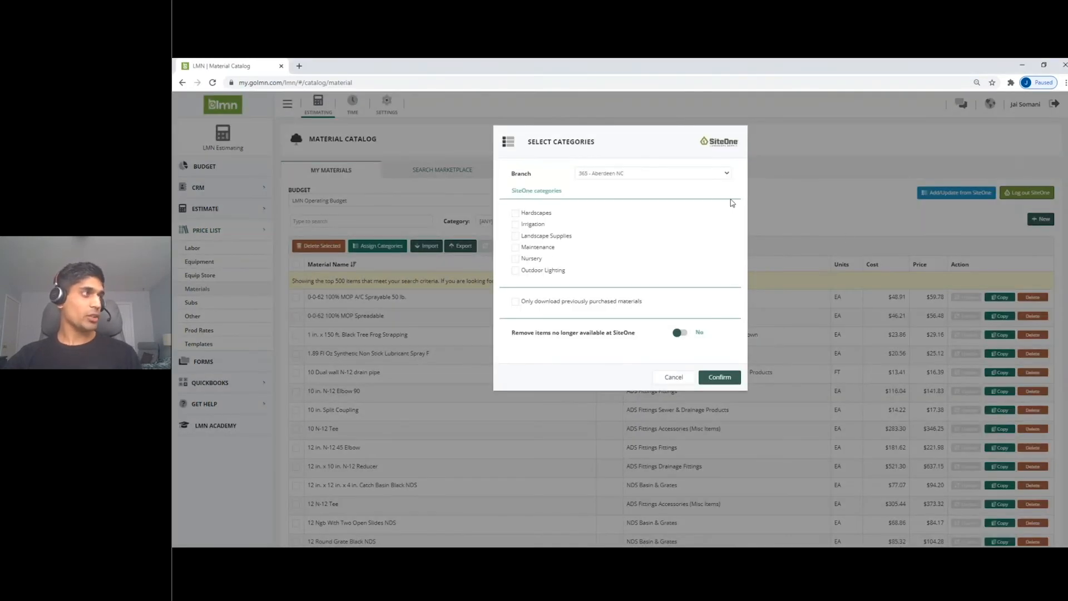
pyautogui.click(683, 177)
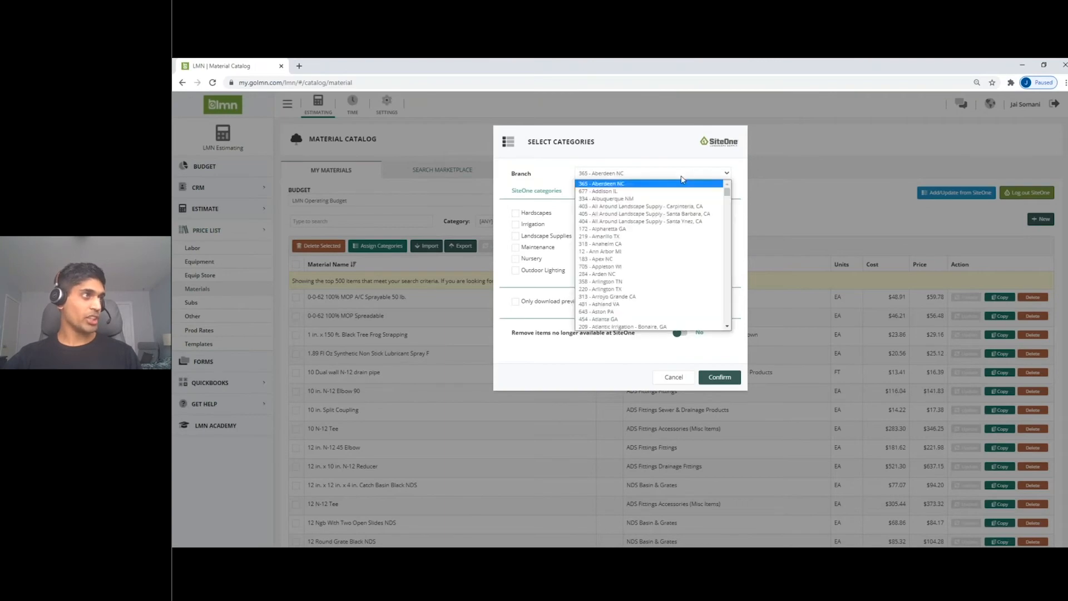
pyautogui.scroll(-5, 687, 217)
pyautogui.scroll(5, 678, 220)
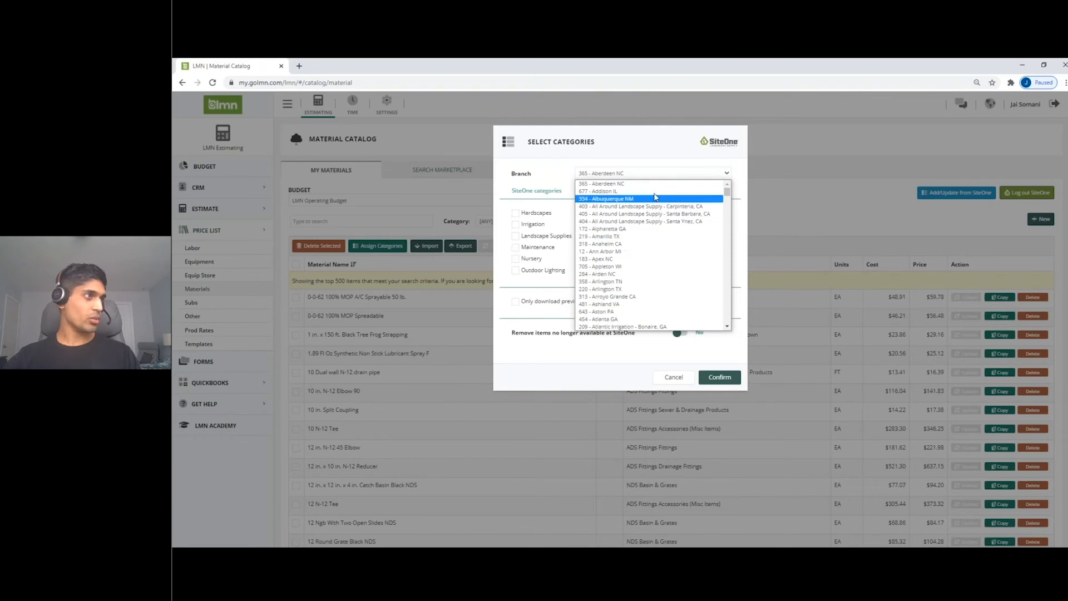
pyautogui.click(623, 184)
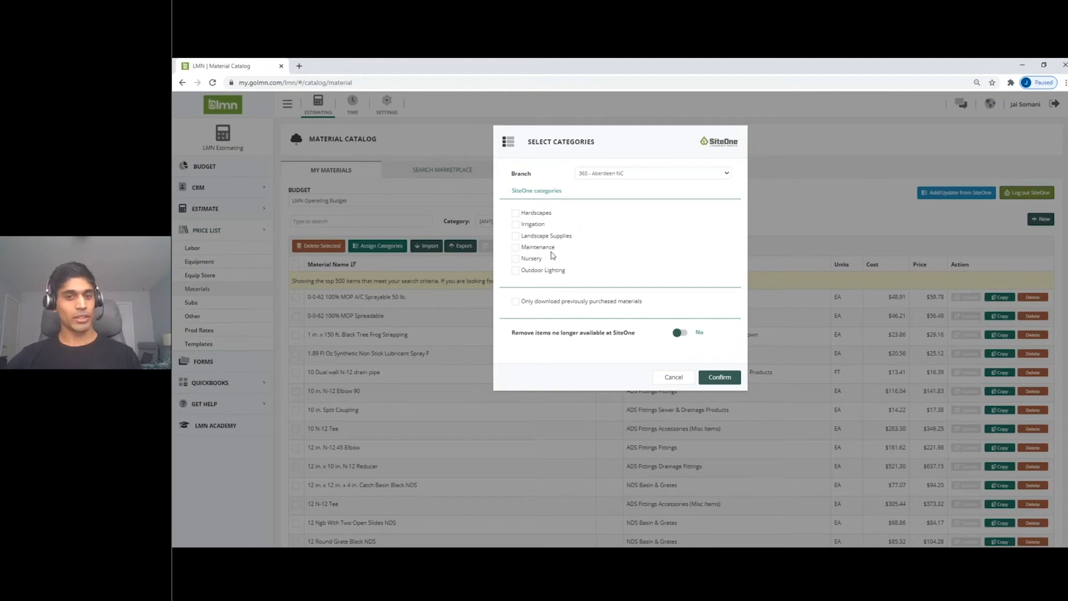
# - Download the SiteOne Irrigation and Maintenance categories, leaving the download unrestricted to previously purchased materials
pyautogui.scroll(-1, 589, 248)
pyautogui.scroll(1, 577, 246)
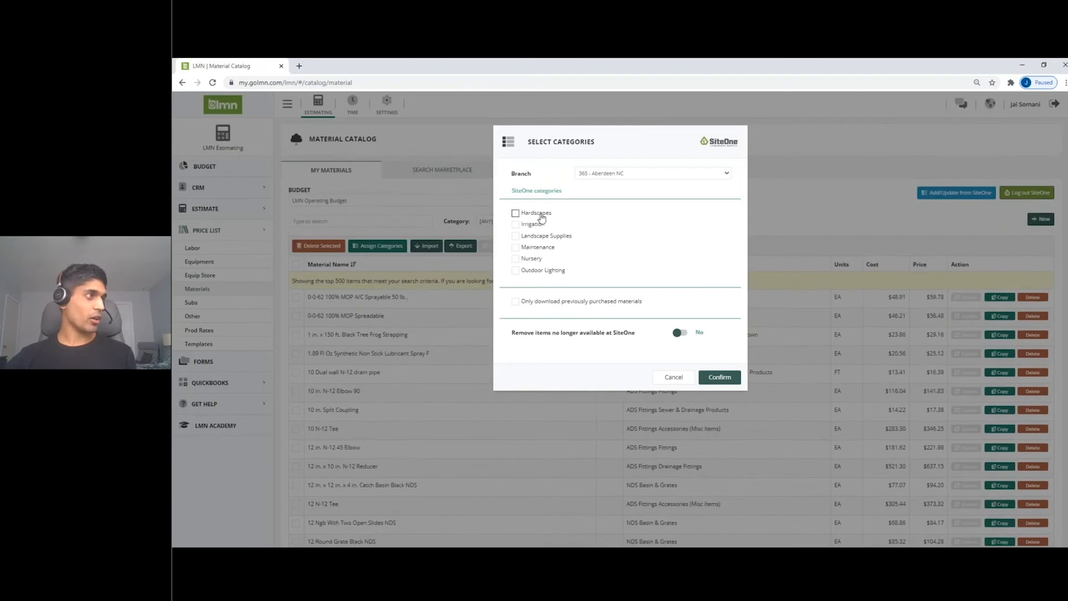
pyautogui.click(515, 225)
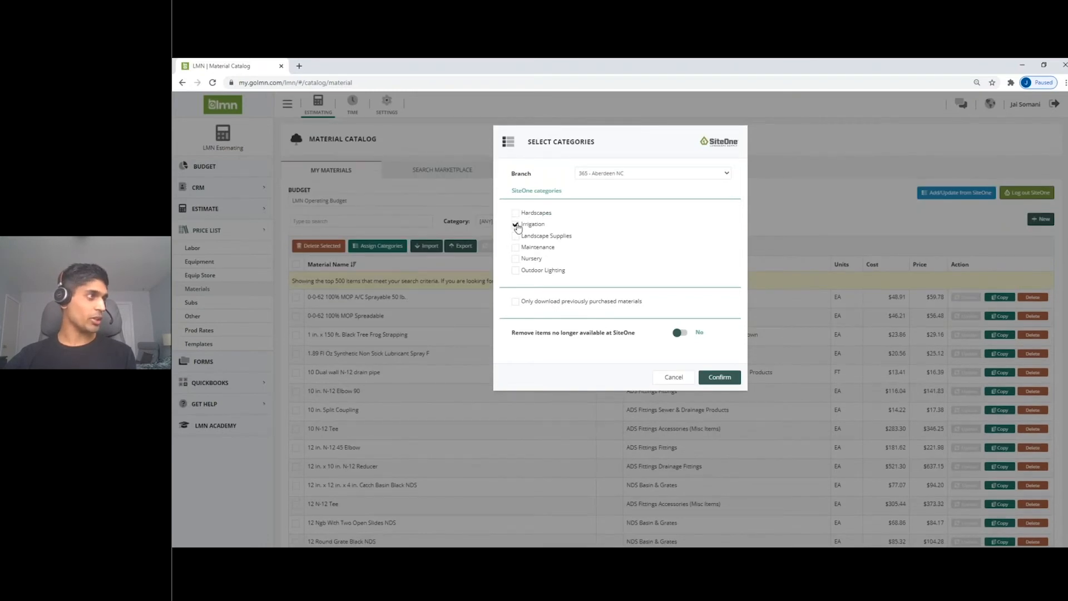
pyautogui.click(516, 247)
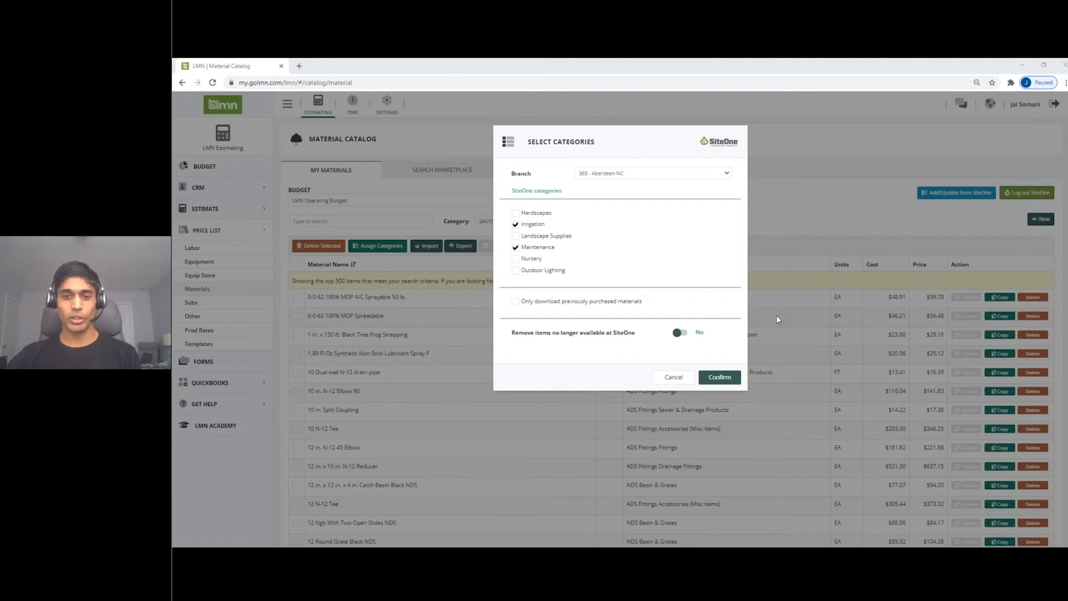
pyautogui.click(565, 301)
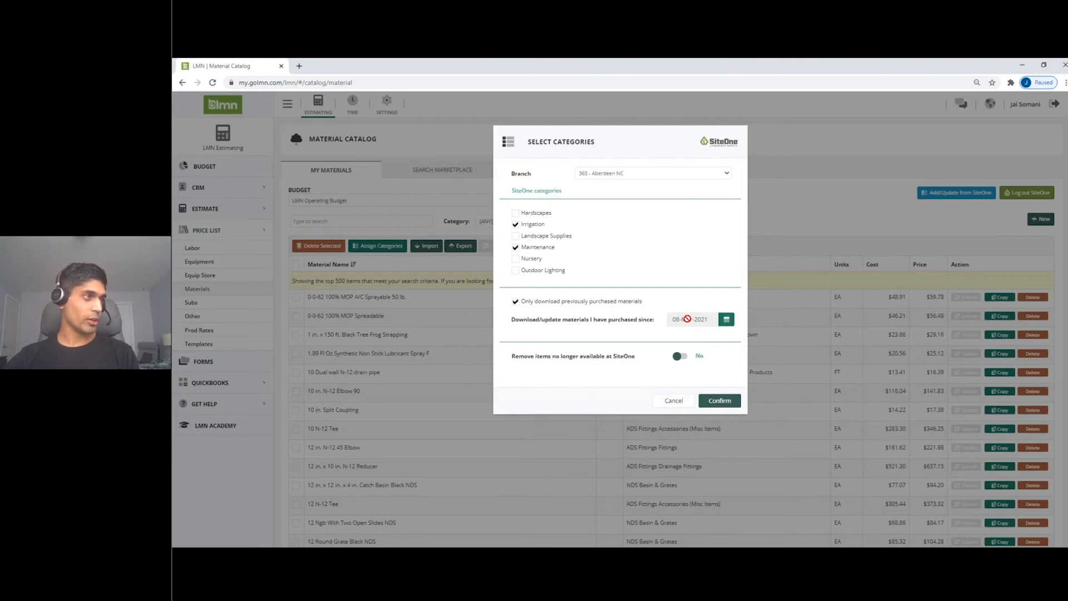
pyautogui.click(517, 302)
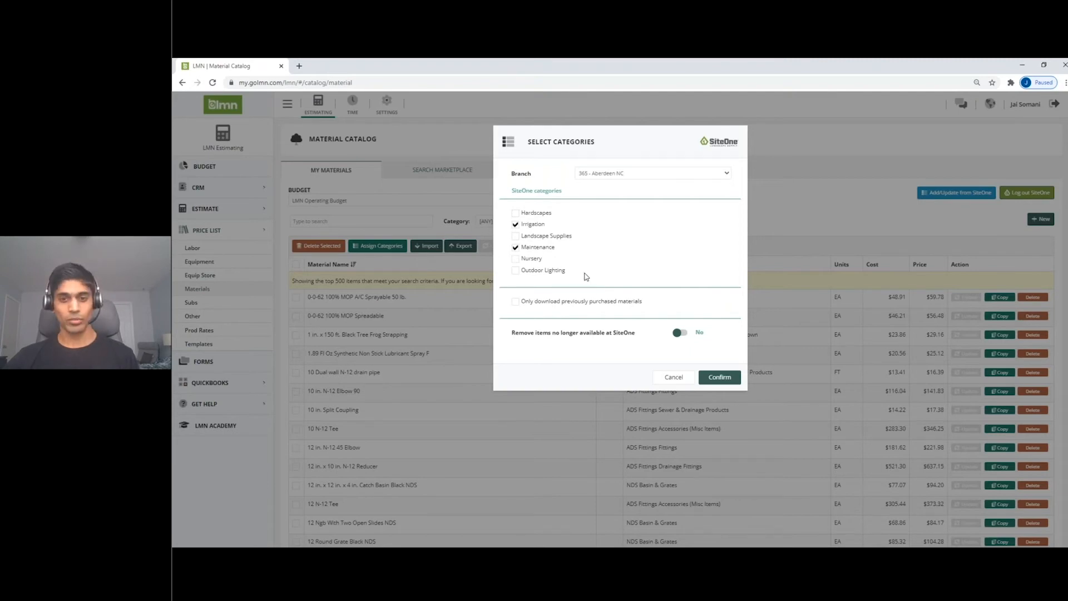
pyautogui.click(729, 383)
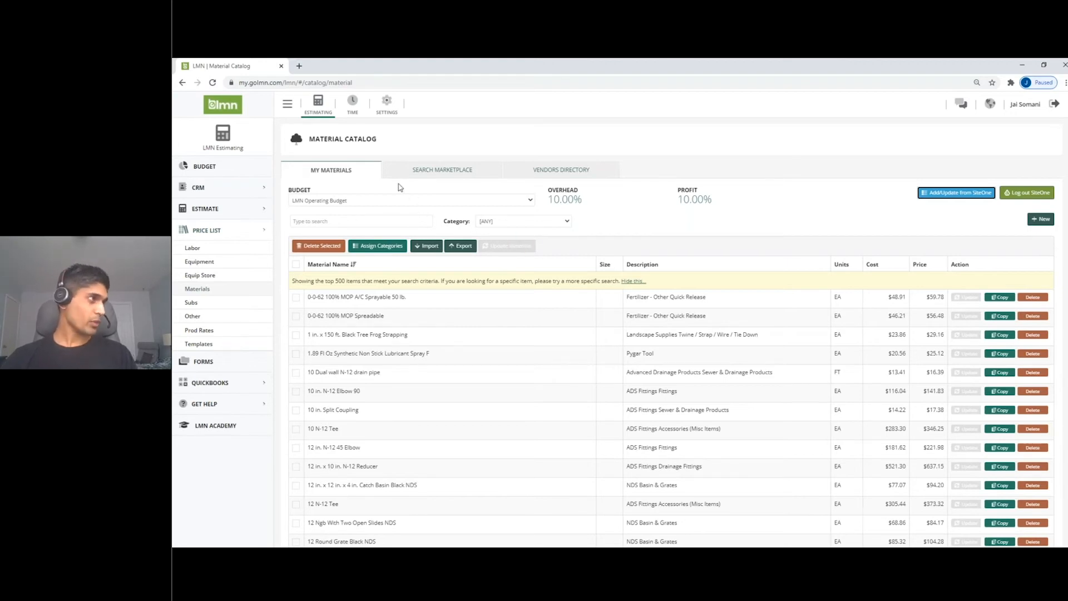
# - Filter the material catalog by the SiteOne Maintenance category and look through the other filter categories
pyautogui.click(511, 223)
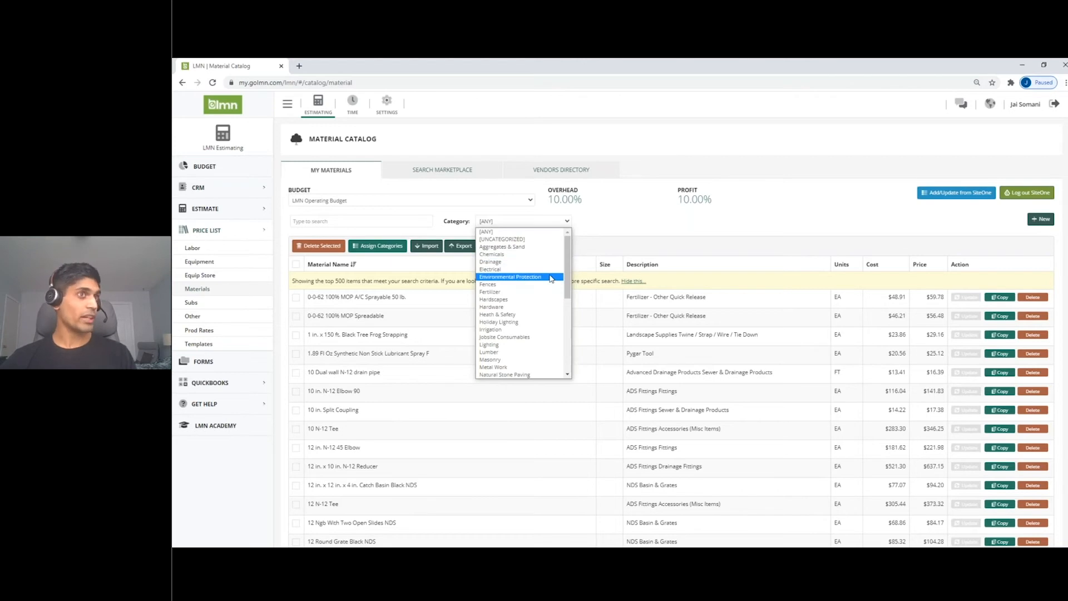
pyautogui.scroll(-5, 551, 278)
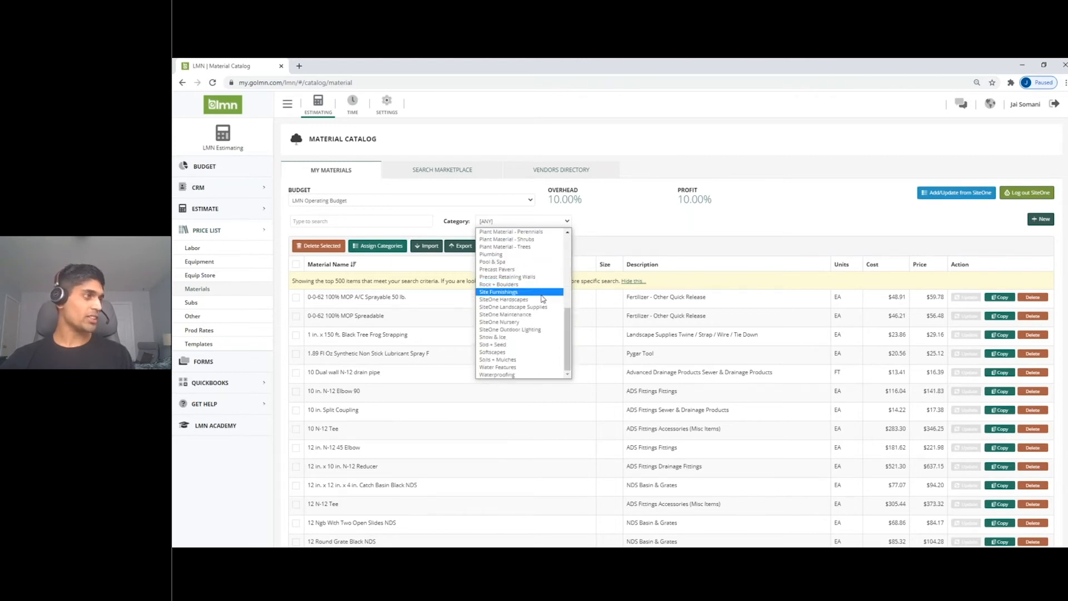
pyautogui.click(517, 314)
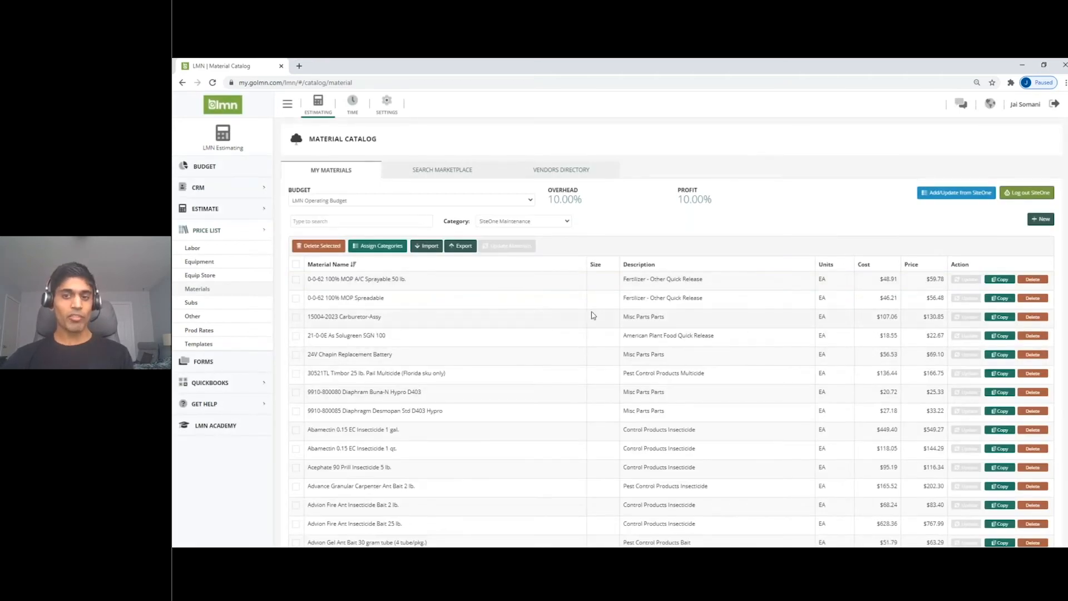
pyautogui.click(523, 224)
pyautogui.scroll(5, 526, 249)
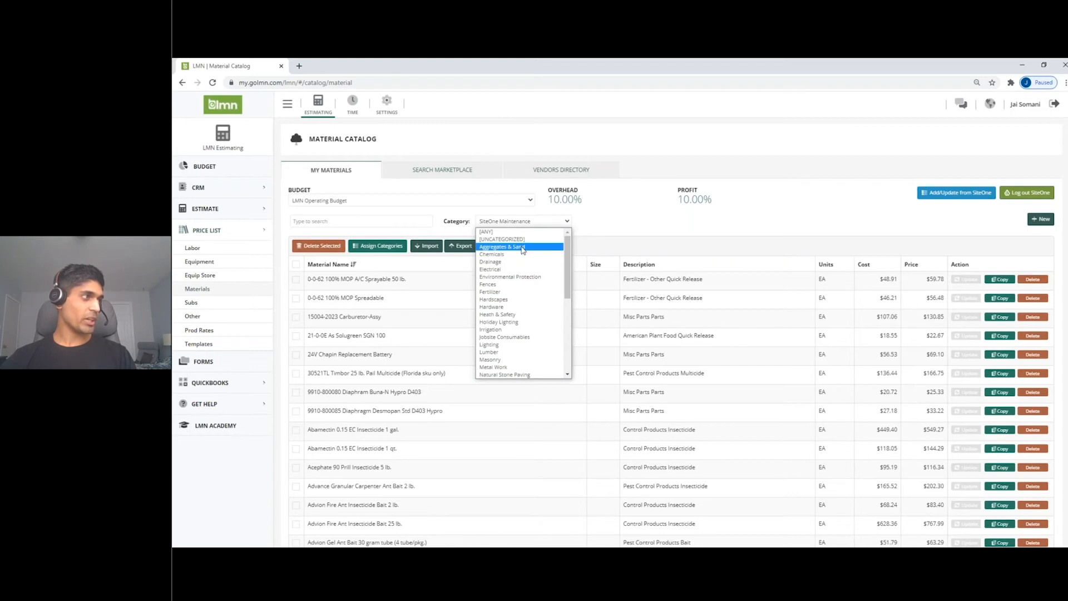
pyautogui.scroll(-5, 528, 285)
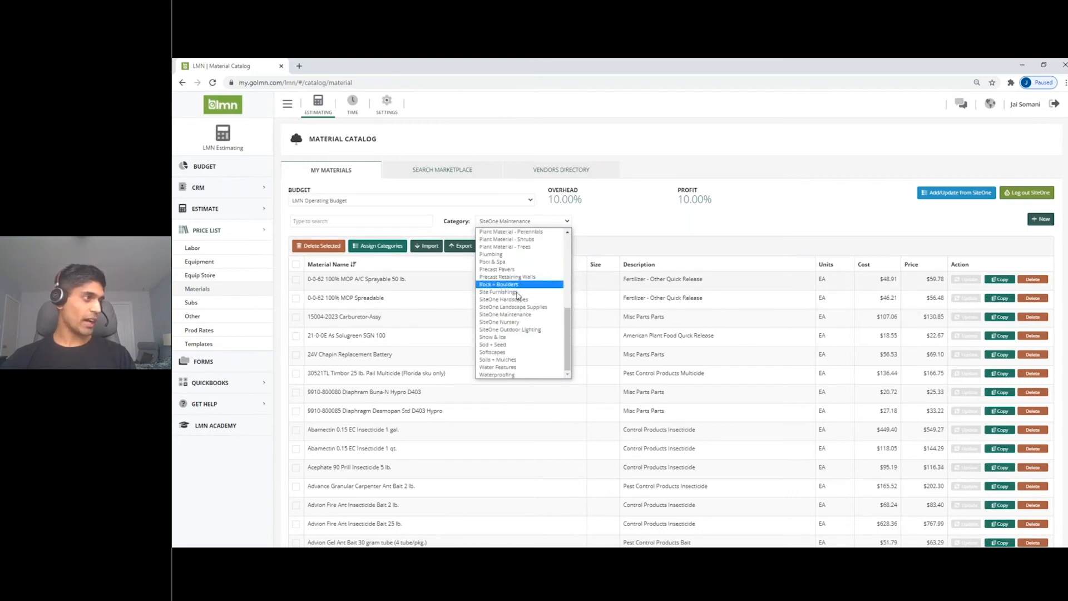
pyautogui.click(694, 238)
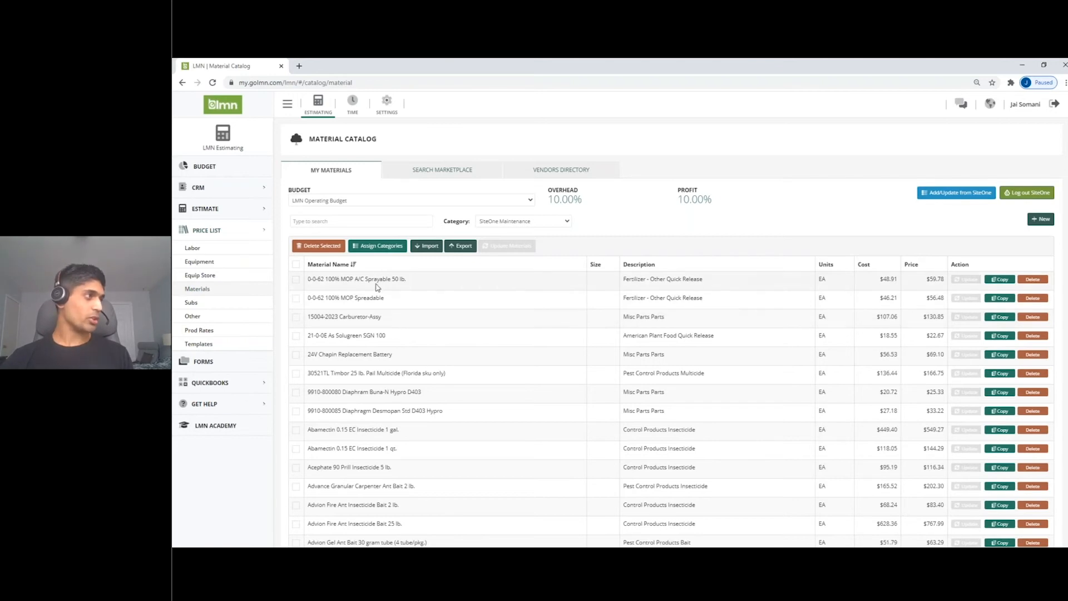
# - Examine the item information, cost factors and price calculation of the 24V Chapin Replacement Battery, leaving it unedited
pyautogui.click(366, 356)
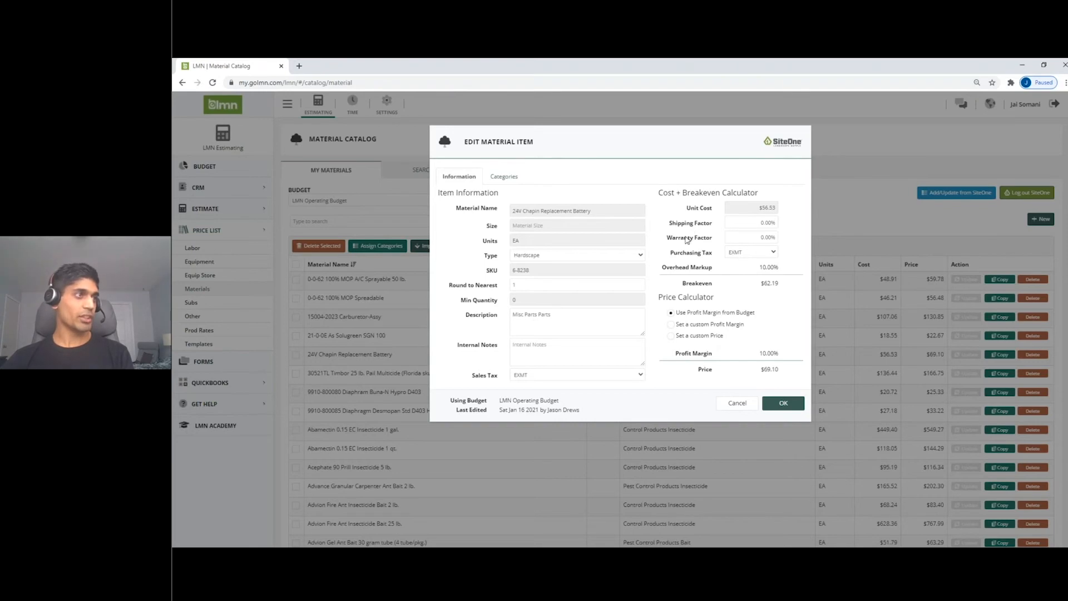
pyautogui.moveTo(684, 238); pyautogui.dragTo(707, 239)
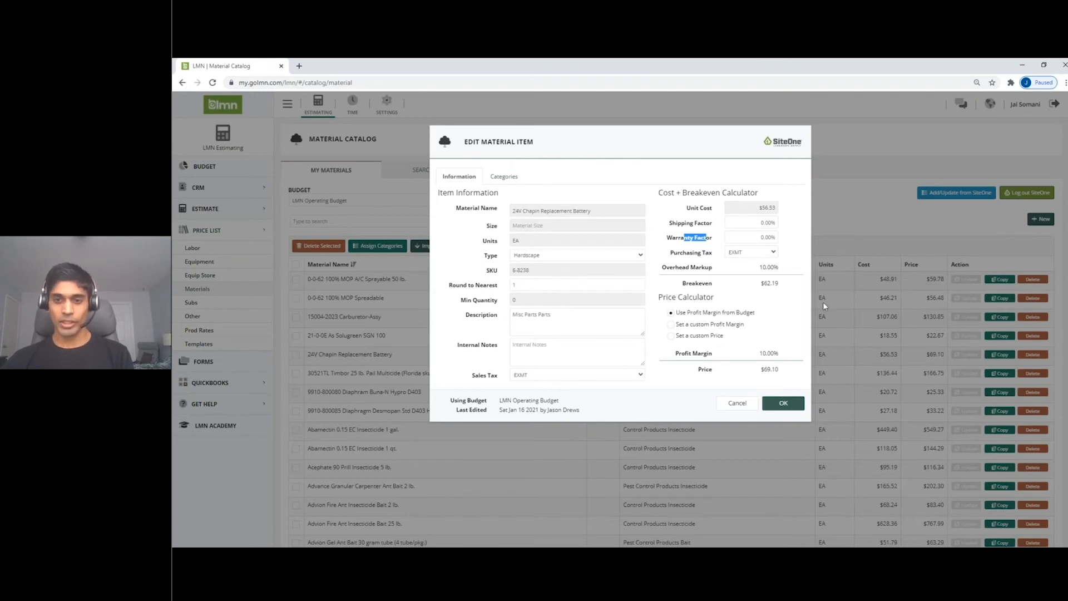
pyautogui.click(730, 407)
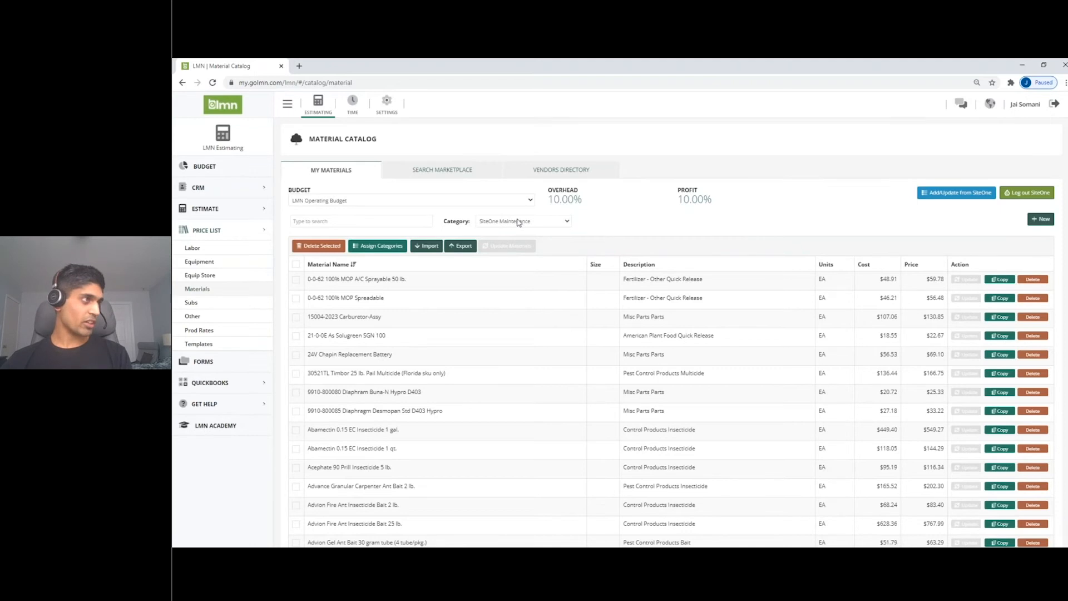
# - Select all listed SiteOne Maintenance materials and review the categories available for assignment without applying any
pyautogui.click(296, 266)
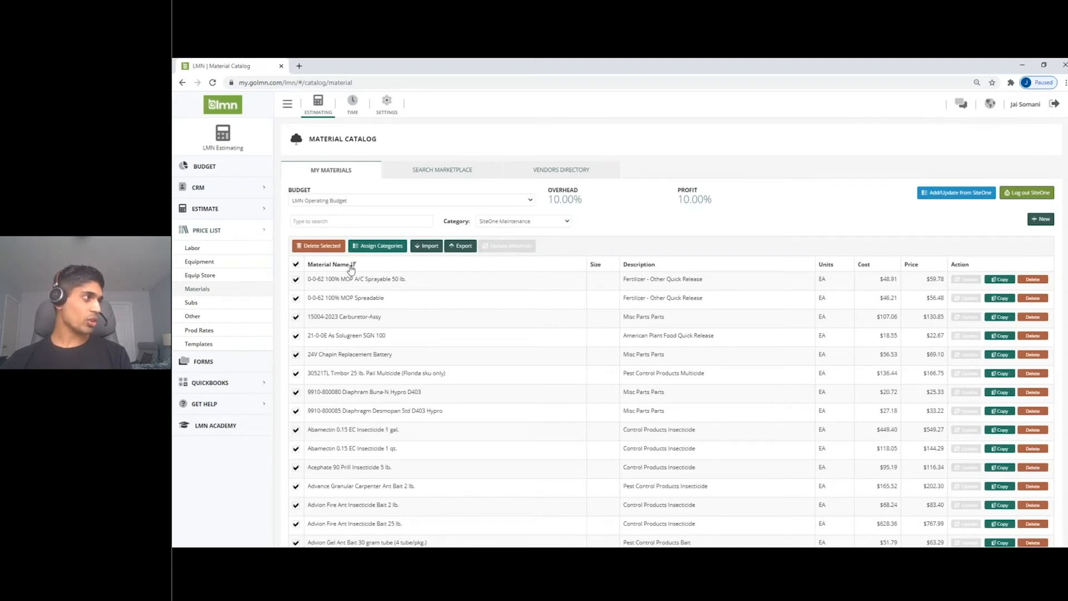
pyautogui.click(377, 251)
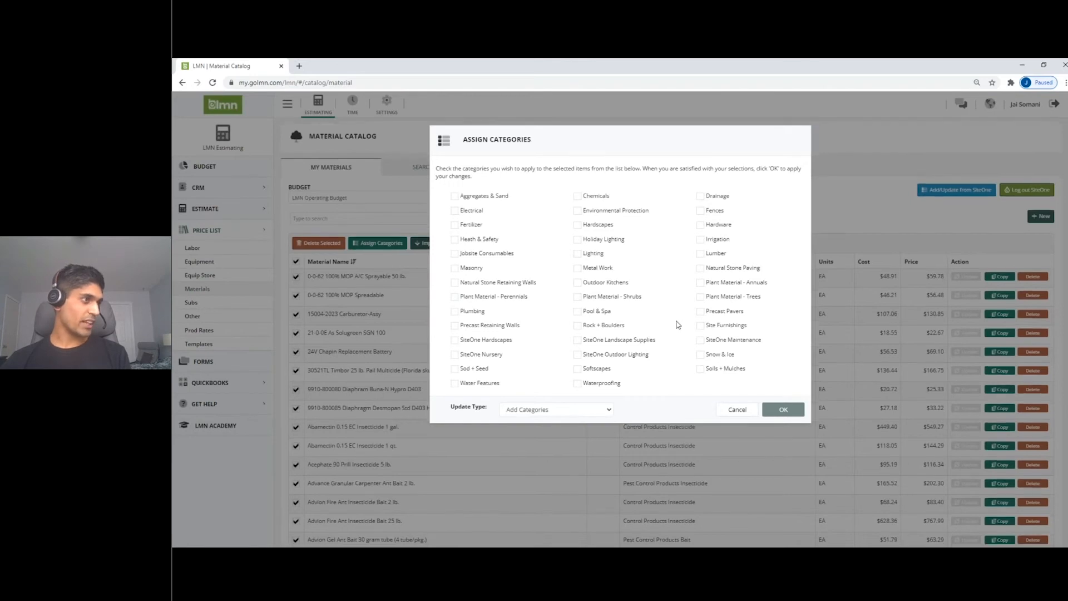
pyautogui.scroll(-1, 744, 363)
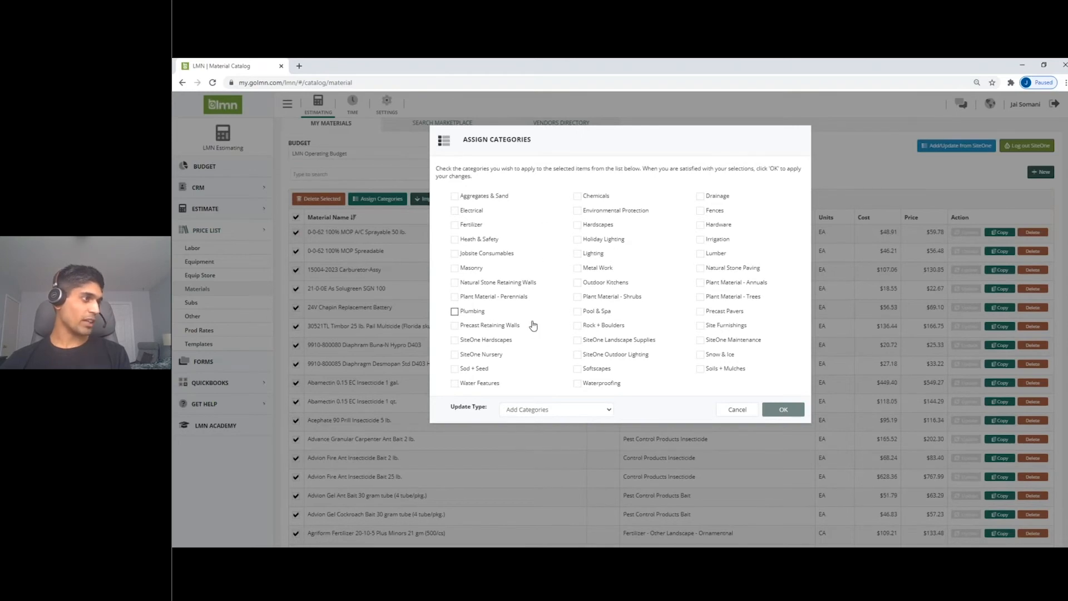
pyautogui.click(735, 412)
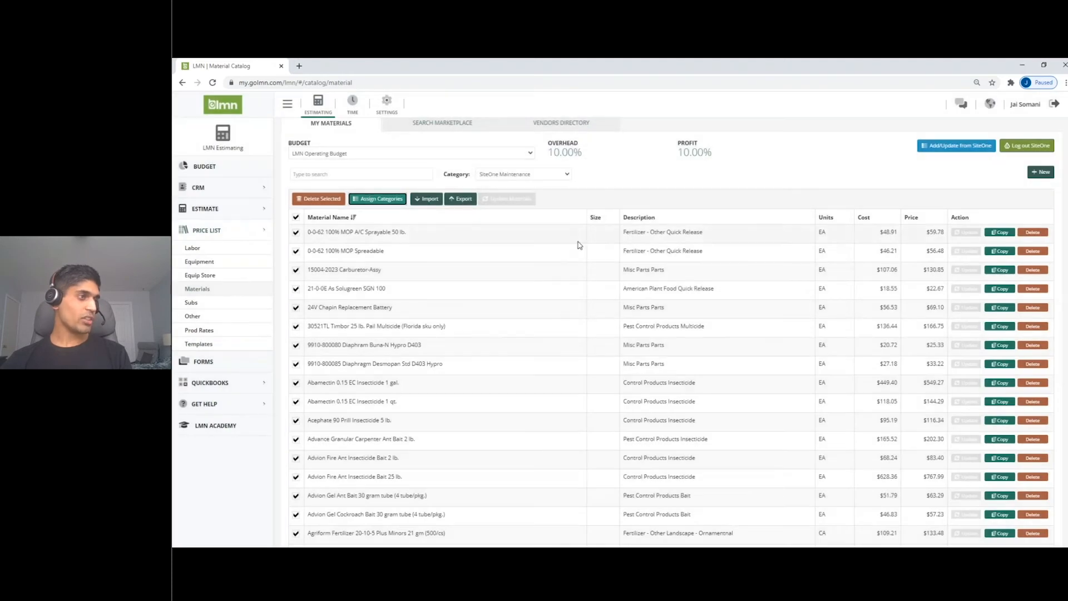
pyautogui.scroll(1, 615, 272)
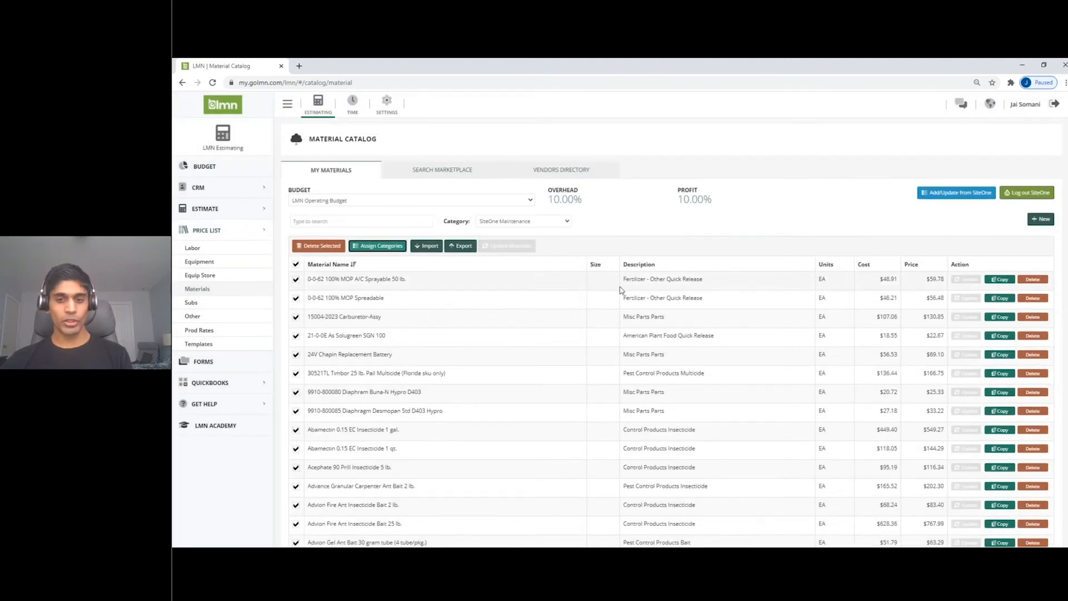
# - Open the price list's material categories in the LMN settings and look through the category list
pyautogui.click(388, 106)
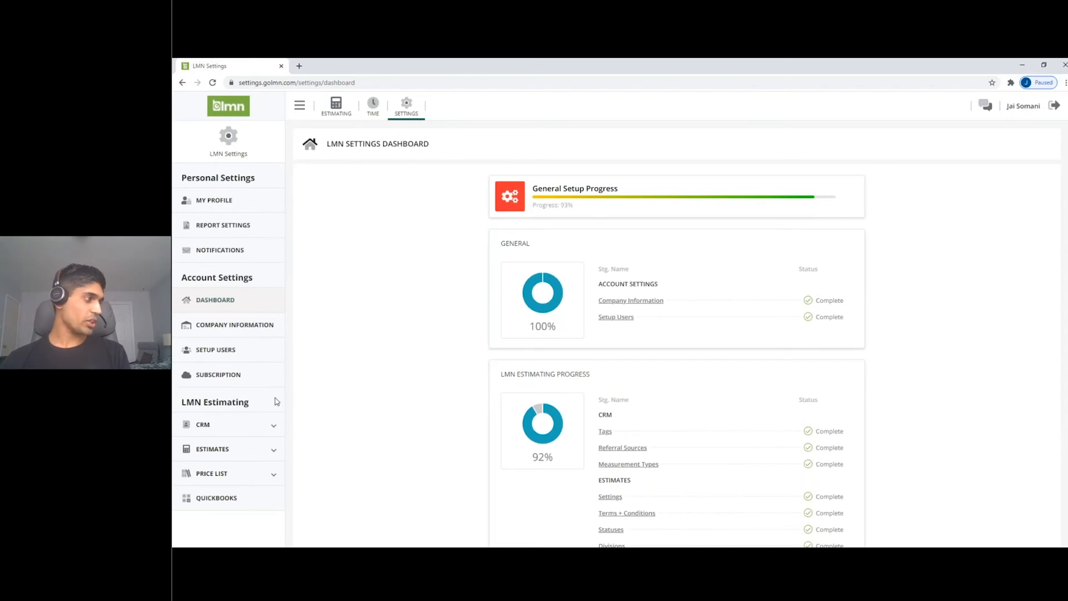
pyautogui.click(207, 474)
pyautogui.scroll(-1, 210, 475)
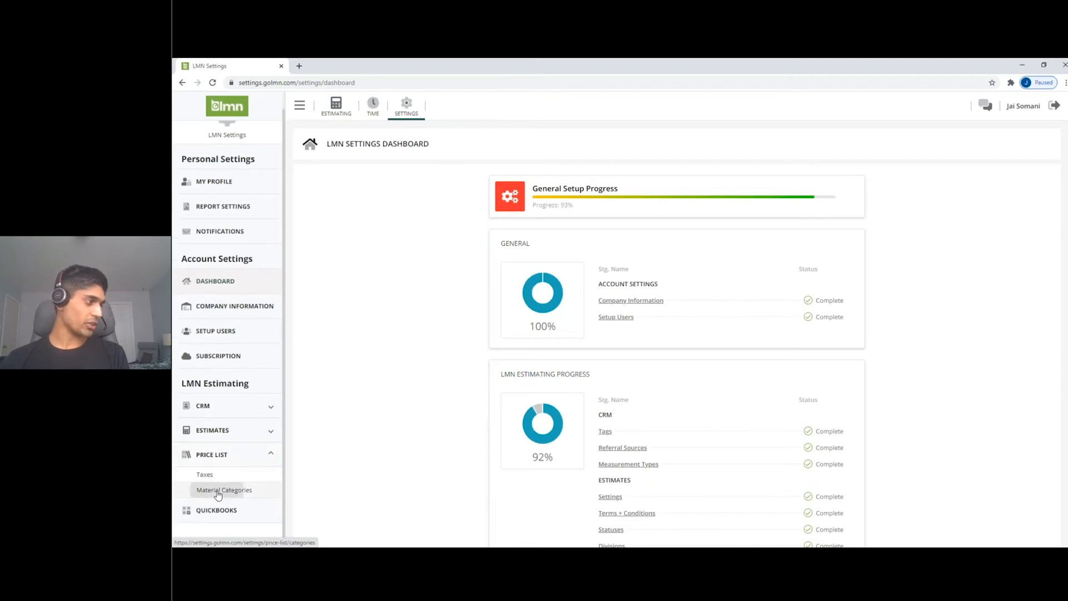
pyautogui.click(218, 492)
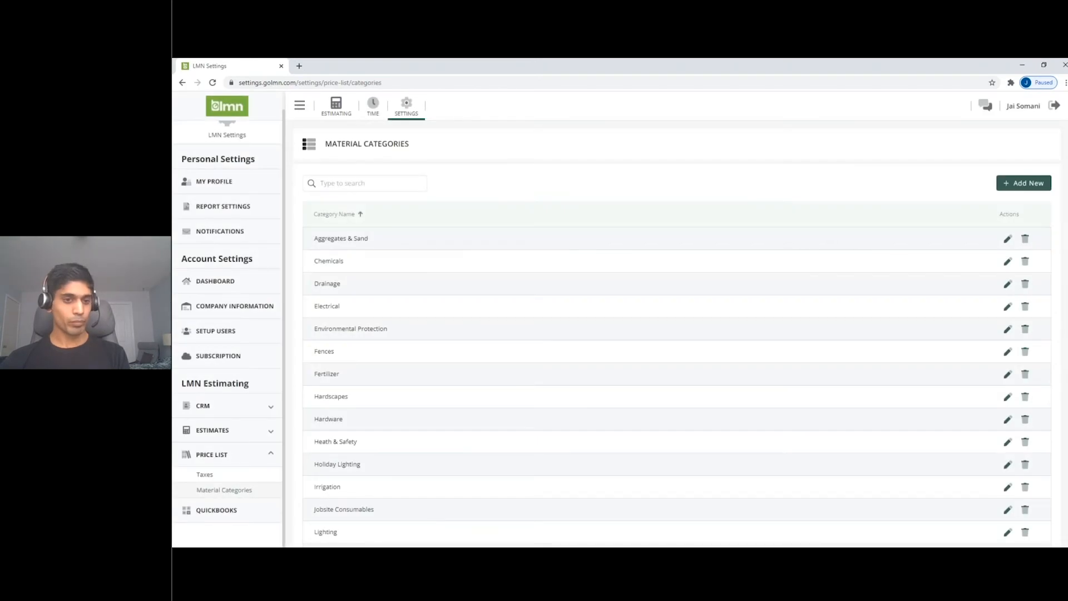
pyautogui.scroll(-1, 434, 267)
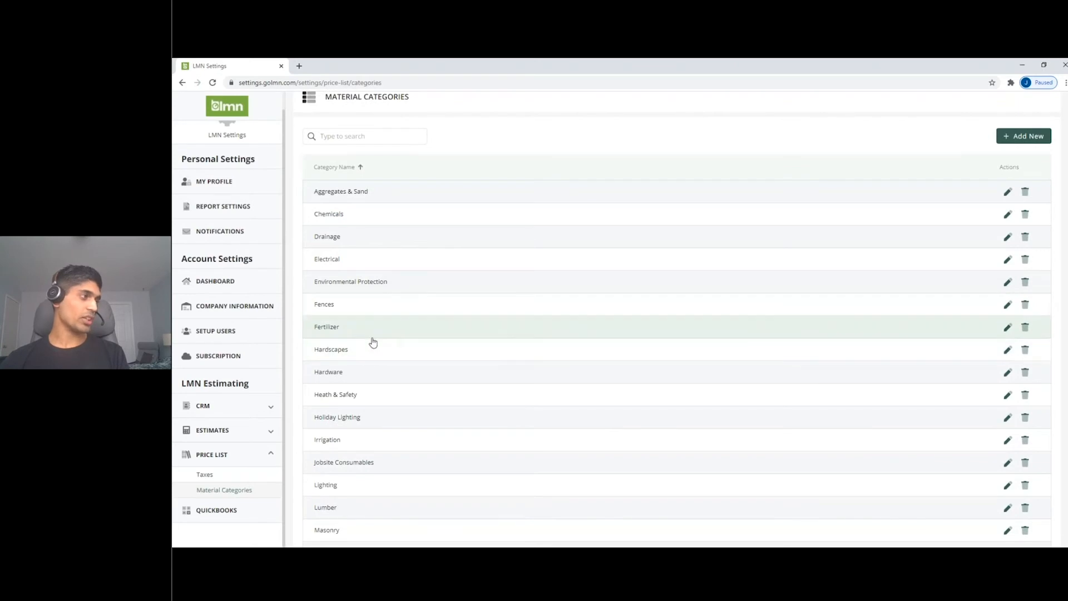
pyautogui.scroll(-2, 342, 342)
pyautogui.scroll(1, 358, 348)
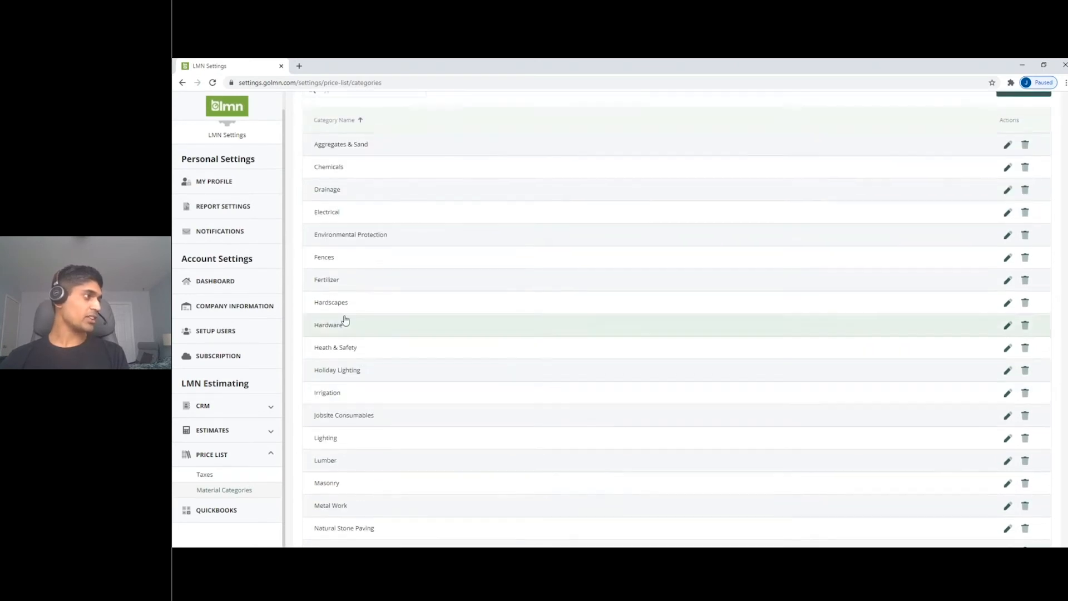
# - Inspect the Fertilizer category's default settings without saving, and return to the material catalog
pyautogui.click(350, 284)
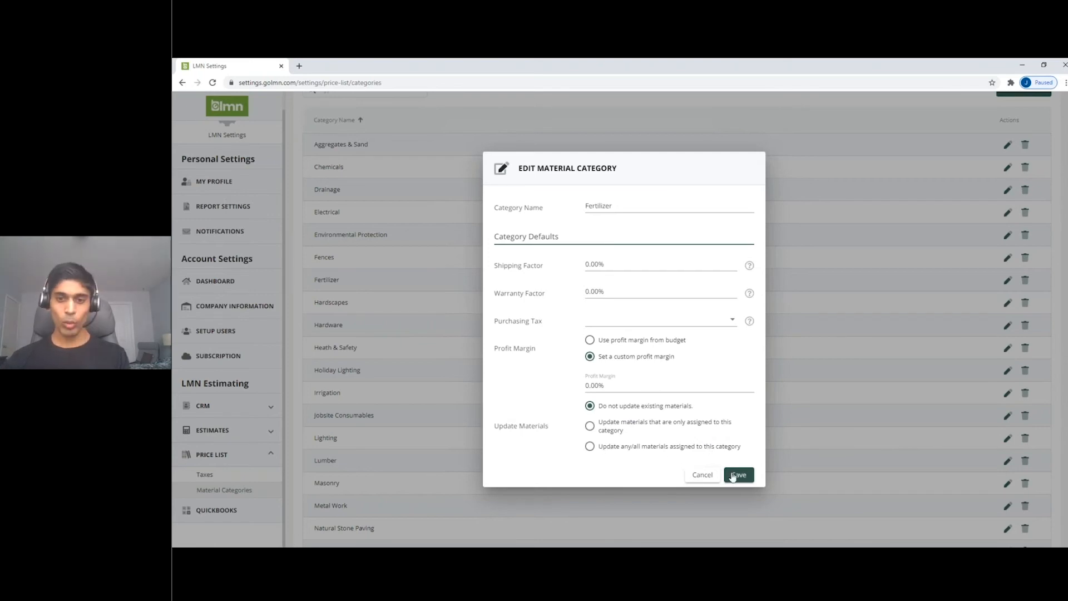
pyautogui.click(697, 477)
pyautogui.click(182, 83)
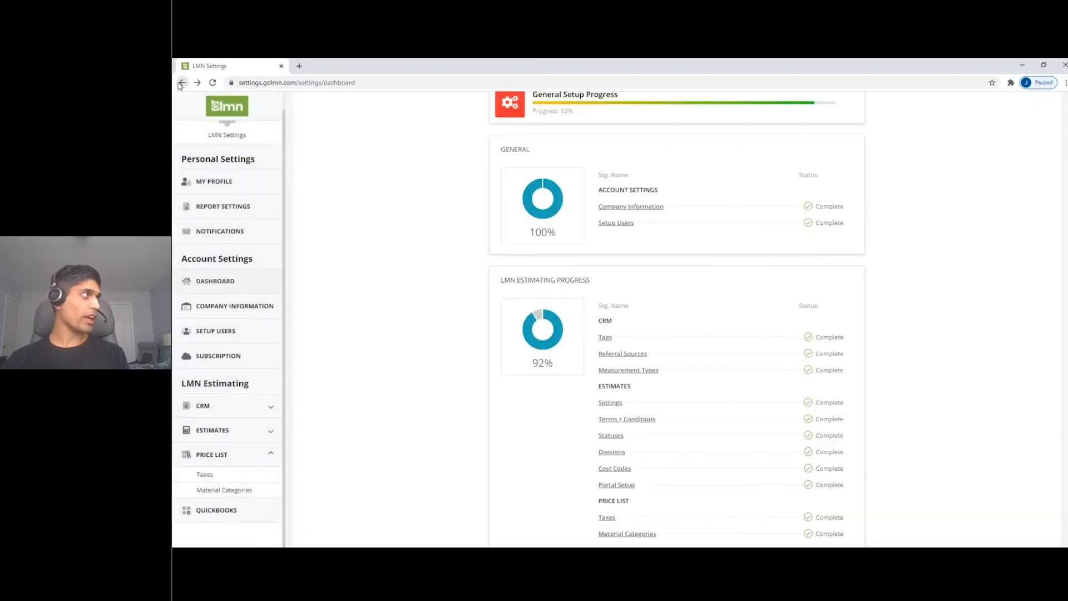
pyautogui.click(181, 83)
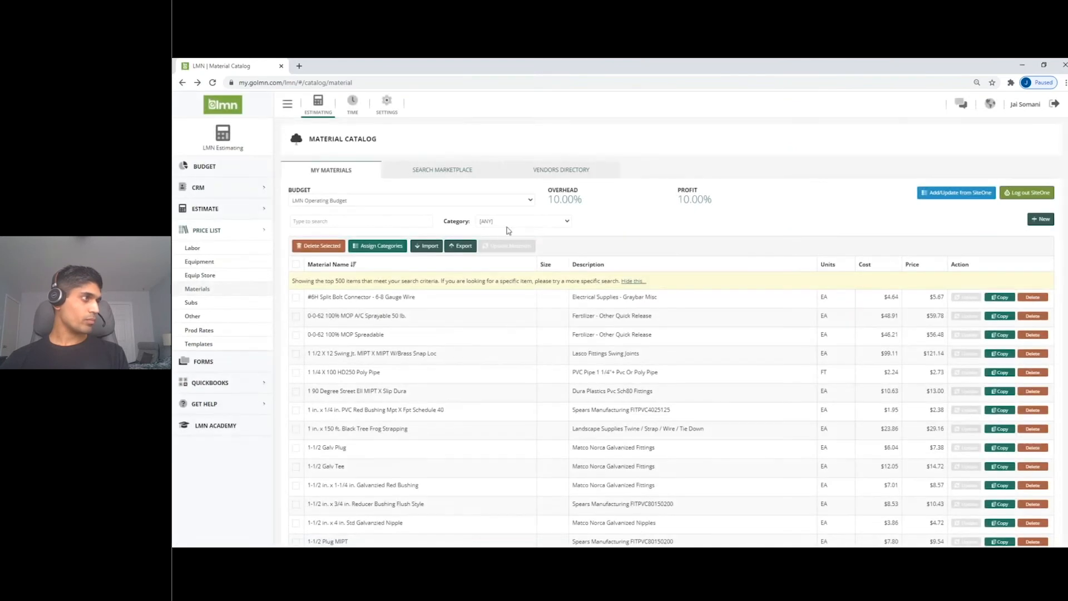
# - Filter the material catalog by SiteOne Maintenance and examine the details of 0-0-62 100% MOP Spreadable without editing it
pyautogui.click(522, 221)
pyautogui.scroll(-5, 521, 301)
pyautogui.click(523, 316)
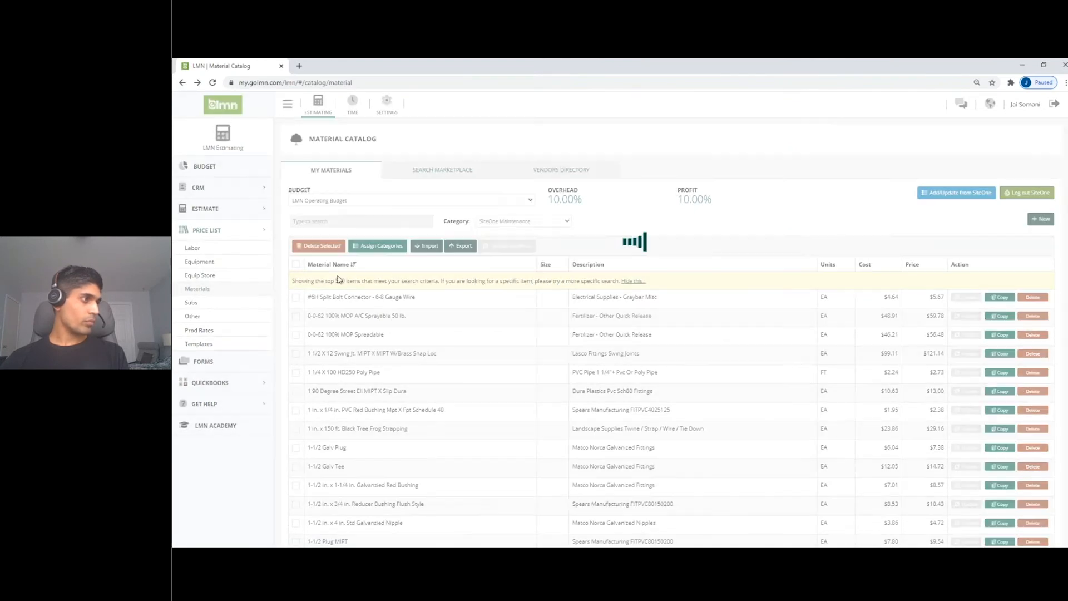
pyautogui.doubleClick(375, 298)
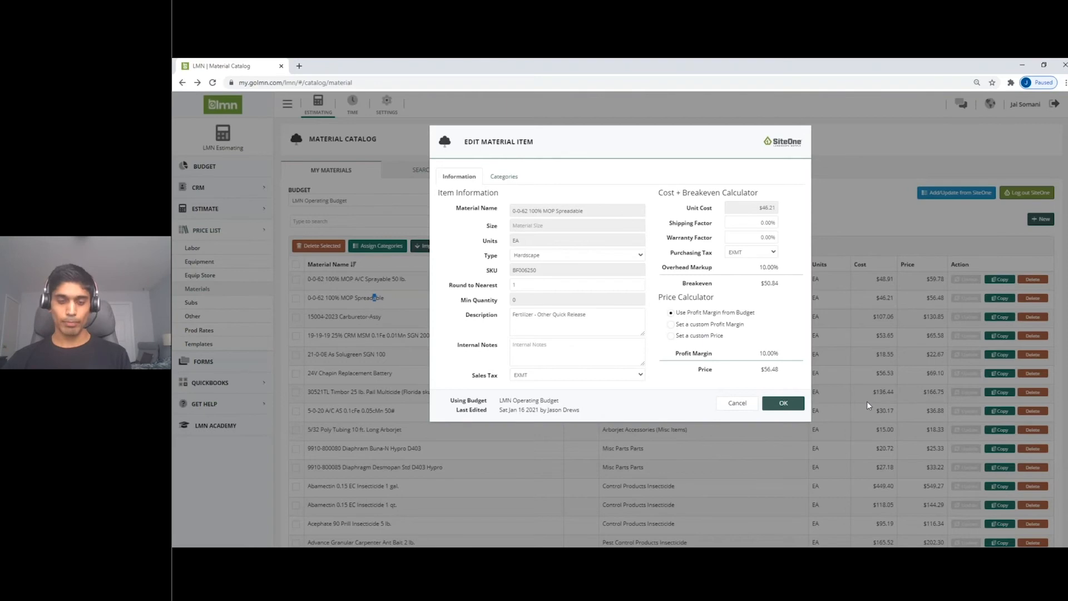
pyautogui.click(729, 409)
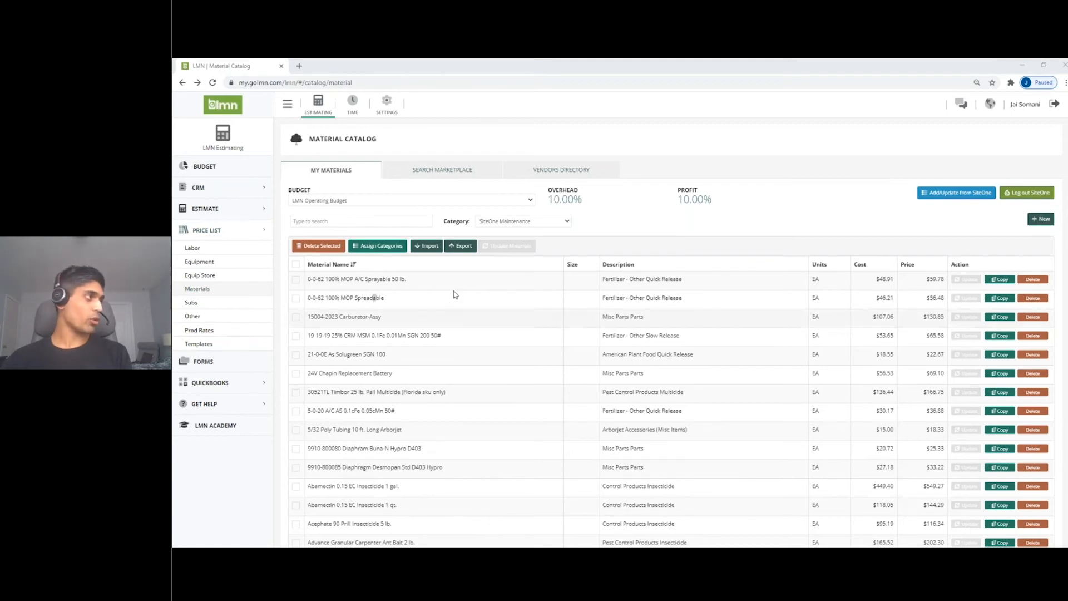
# - Open the #SO Demo Maintenance (MB) service estimate and show its services and pricing
pyautogui.click(215, 211)
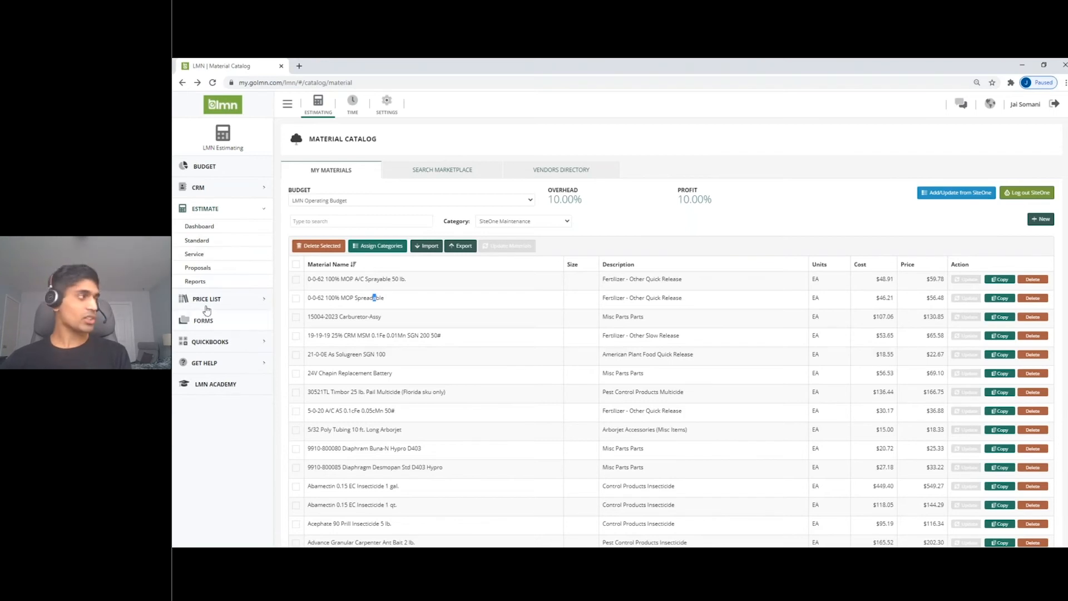
pyautogui.click(195, 255)
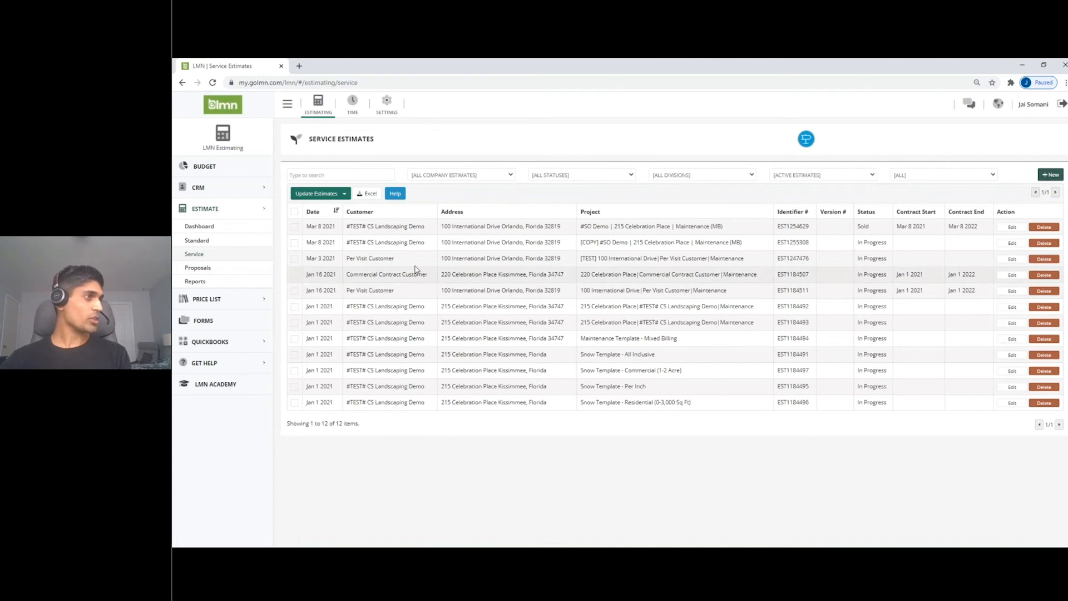
pyautogui.click(466, 229)
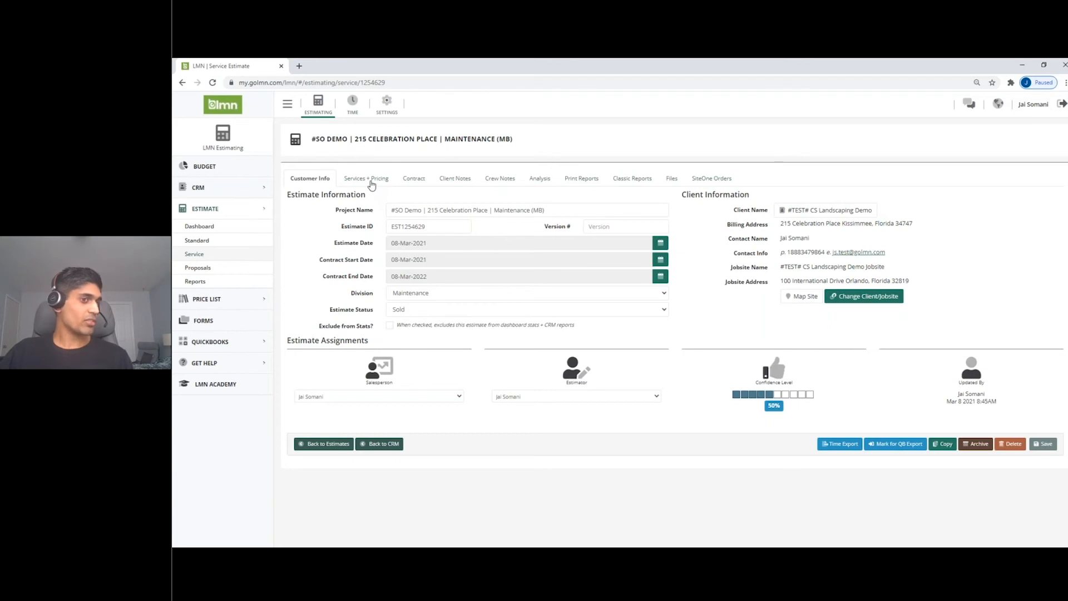
pyautogui.click(373, 179)
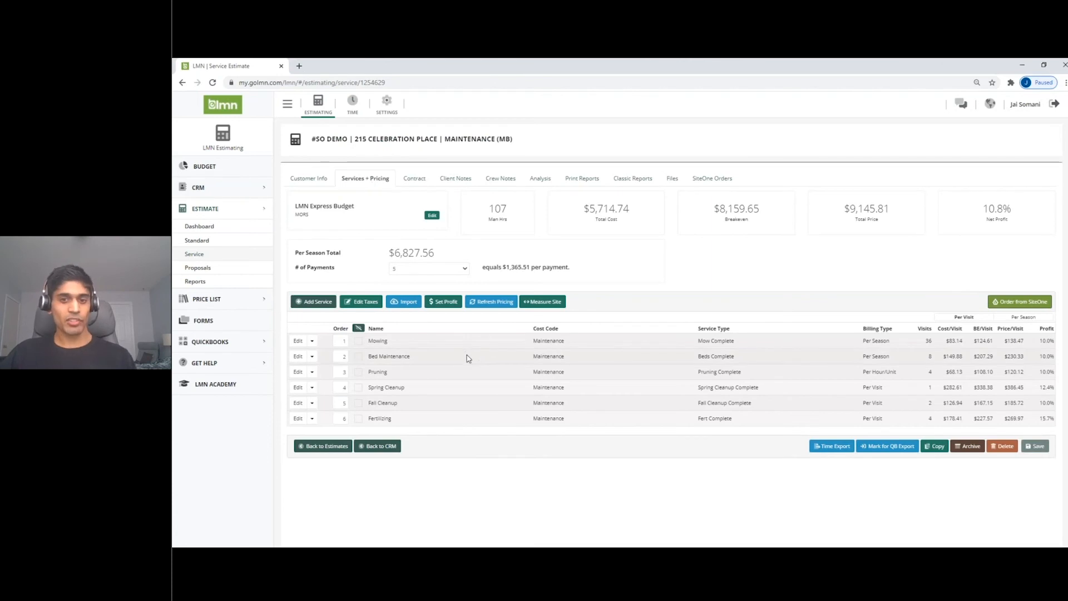
# - Review the items and pricing inside the Spring Cleanup and Fertilizing services, closing each without changes
pyautogui.click(383, 390)
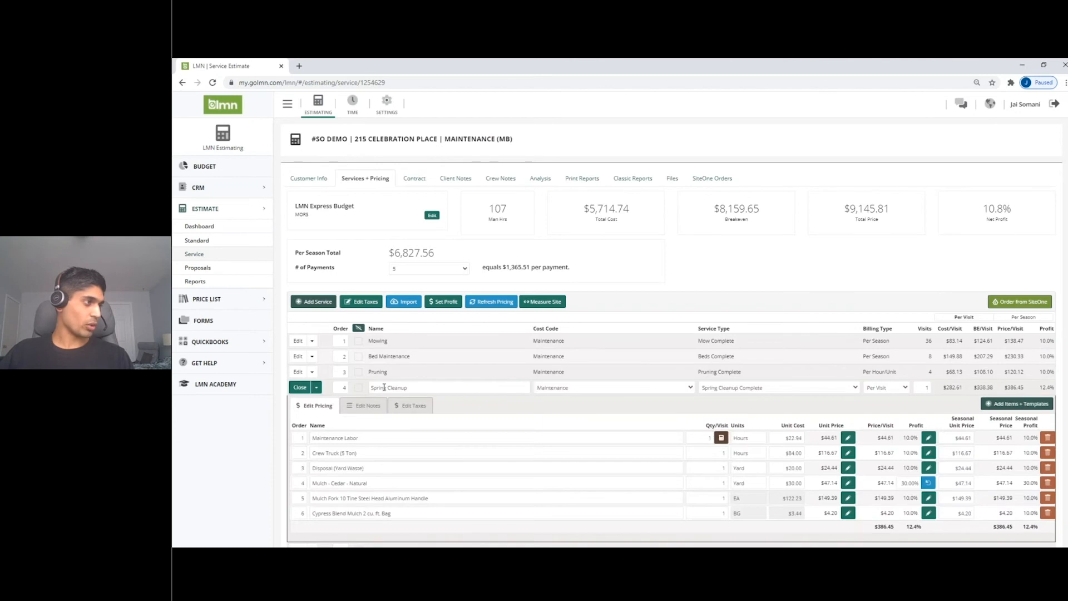
pyautogui.scroll(-2, 384, 388)
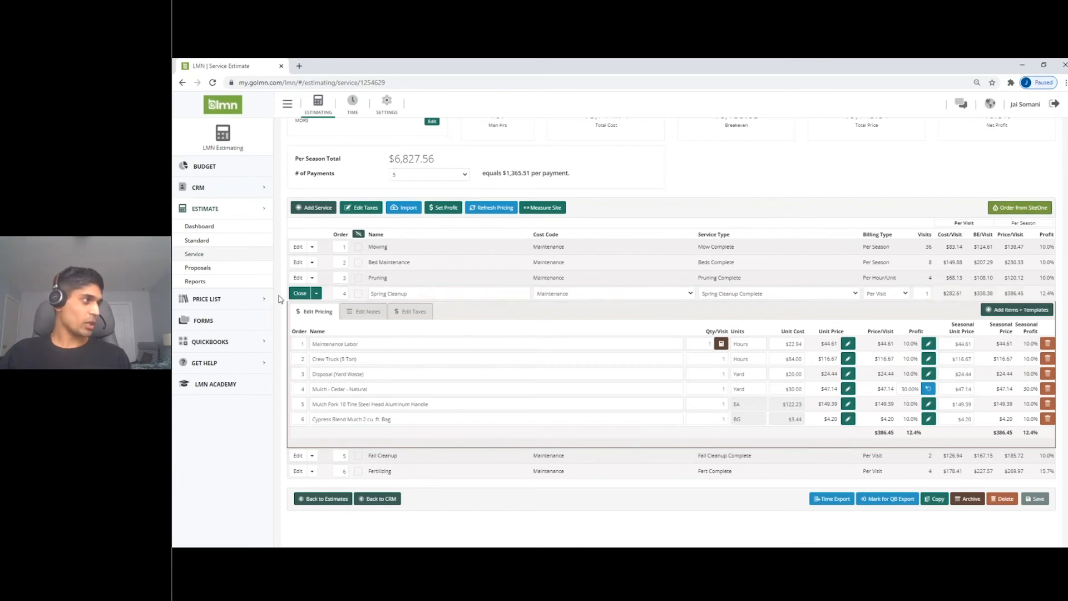
pyautogui.click(299, 294)
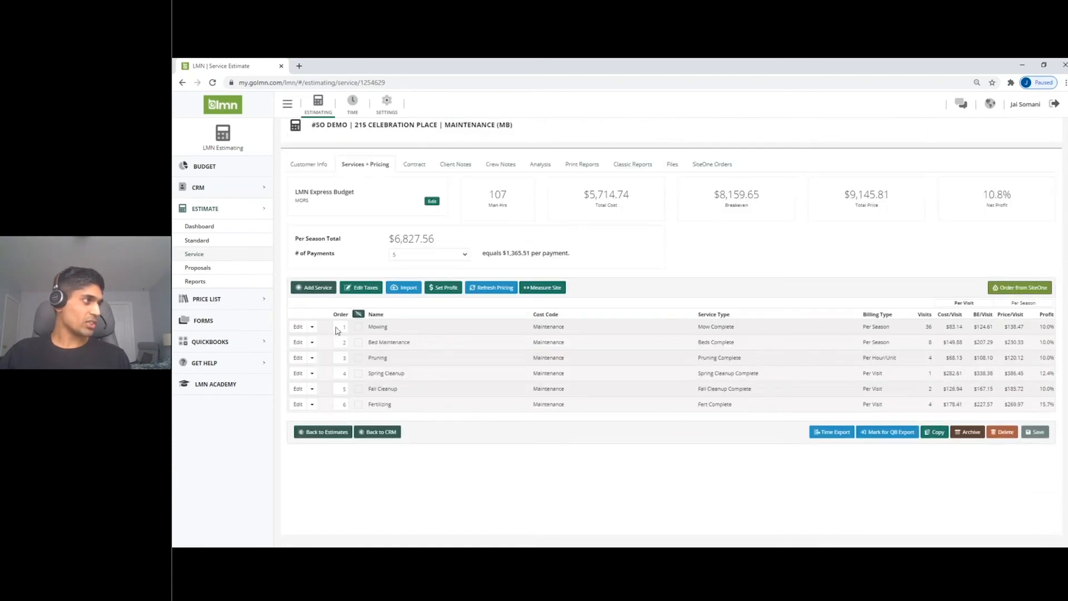
pyautogui.click(384, 405)
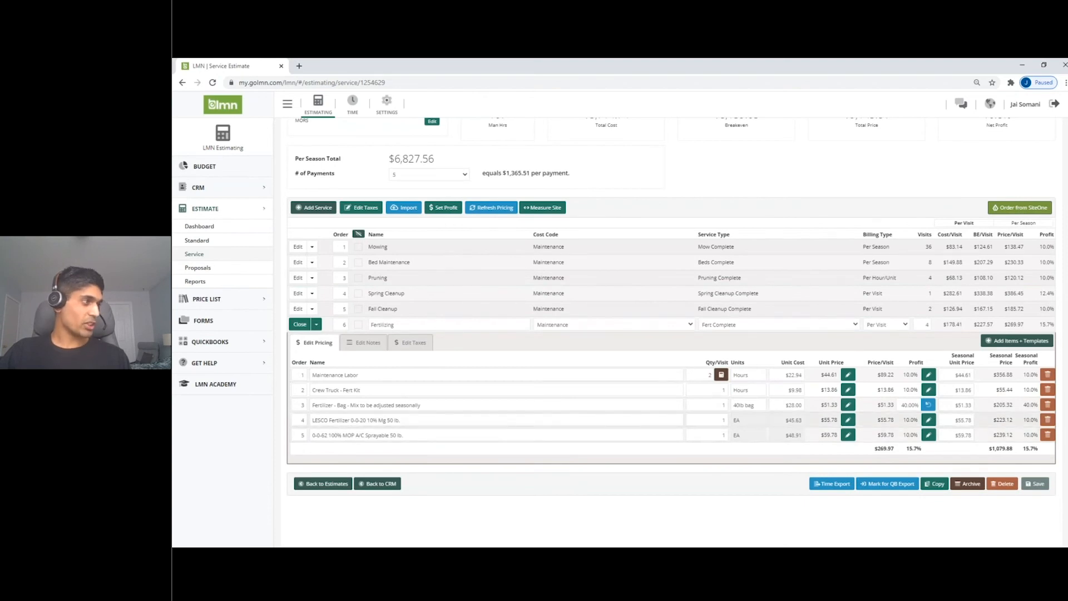
pyautogui.click(300, 325)
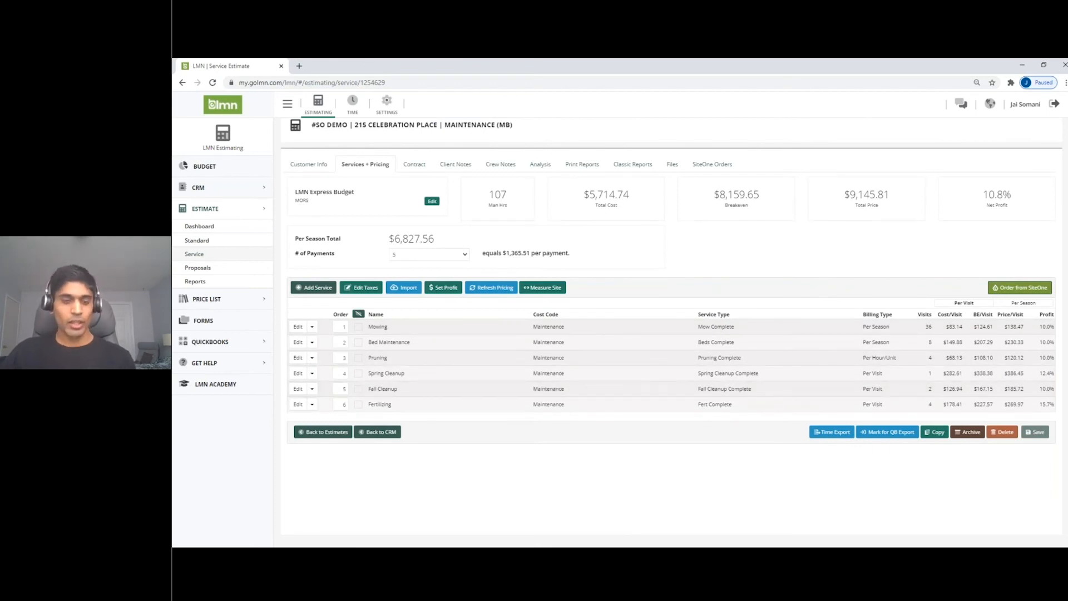
# - Start an order from SiteOne for the estimate's materials and sign in with the SiteOne account password
pyautogui.click(1012, 289)
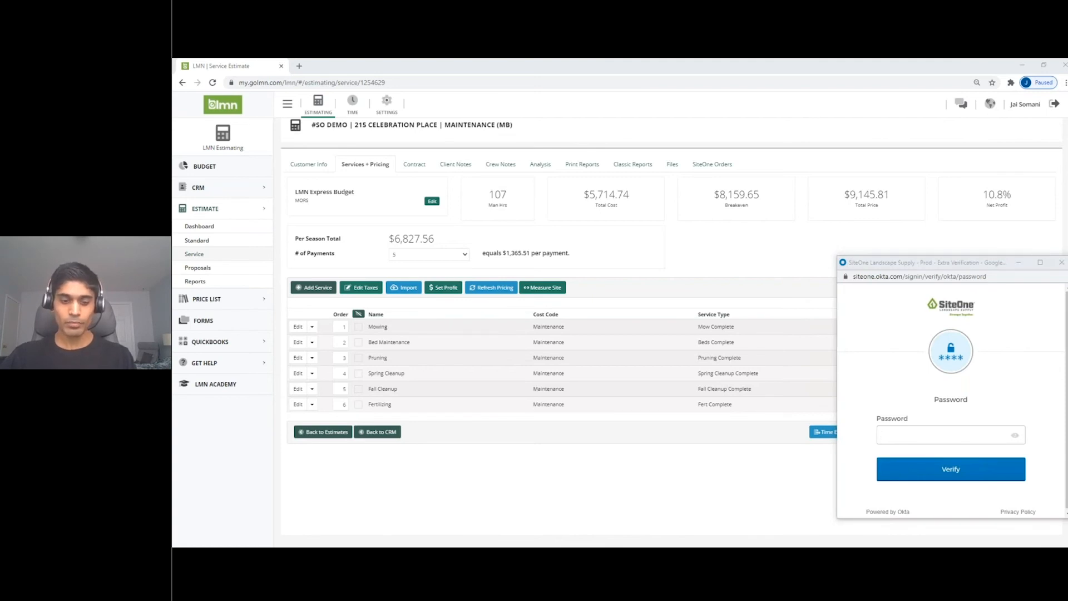
pyautogui.click(950, 437)
pyautogui.hotkey('ctrl', 'v')
pyautogui.click(952, 469)
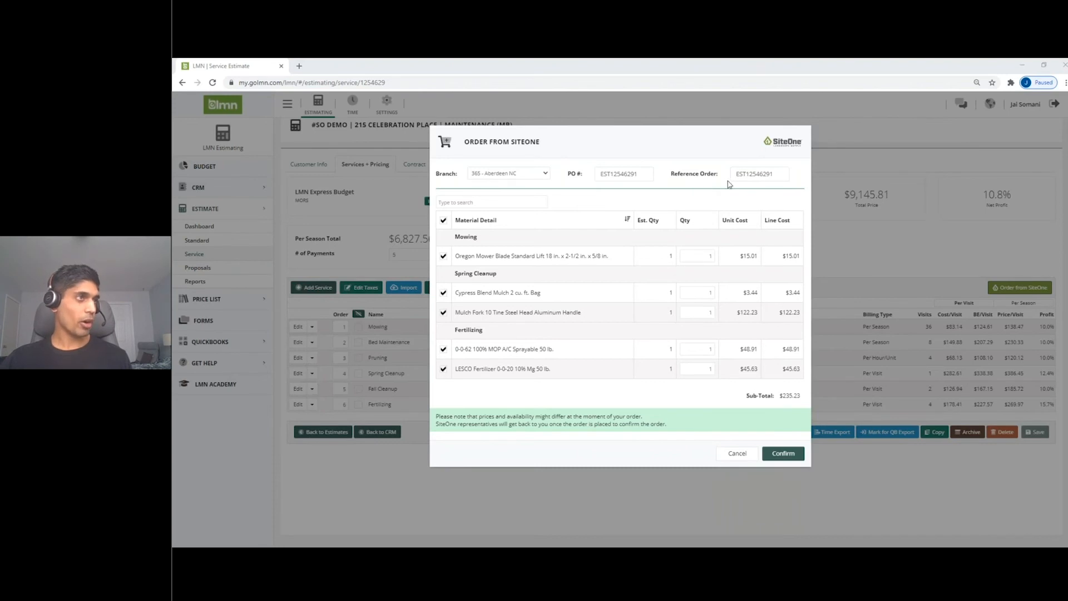
# - Set the order quantities to 3 for the Oregon Mower Blade and 2 each for the Cypress Blend Mulch and Mulch Fork
pyautogui.click(631, 174)
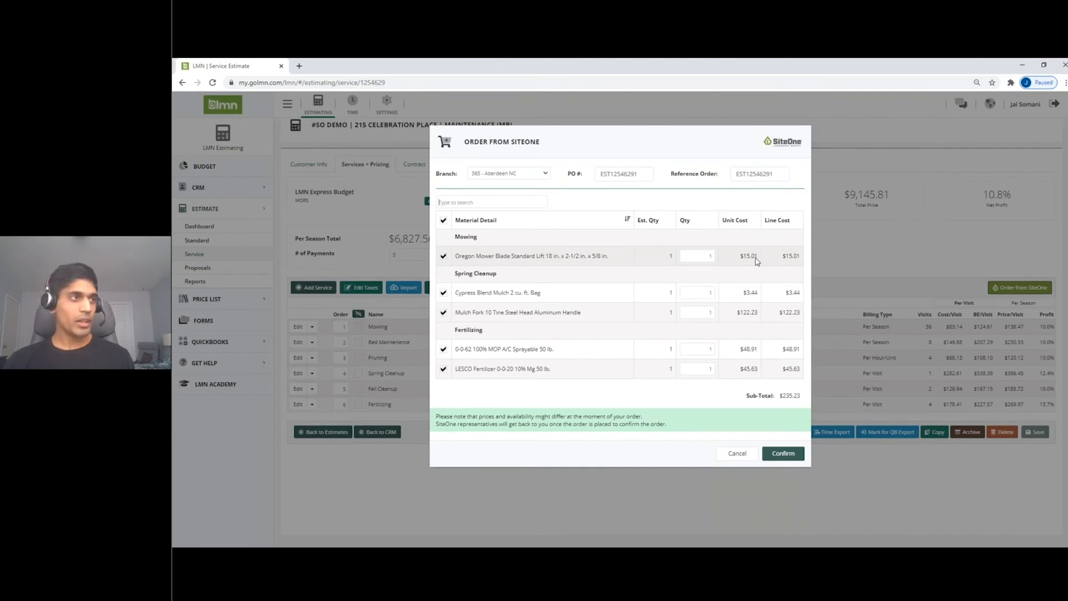
pyautogui.moveTo(701, 257); pyautogui.dragTo(716, 256)
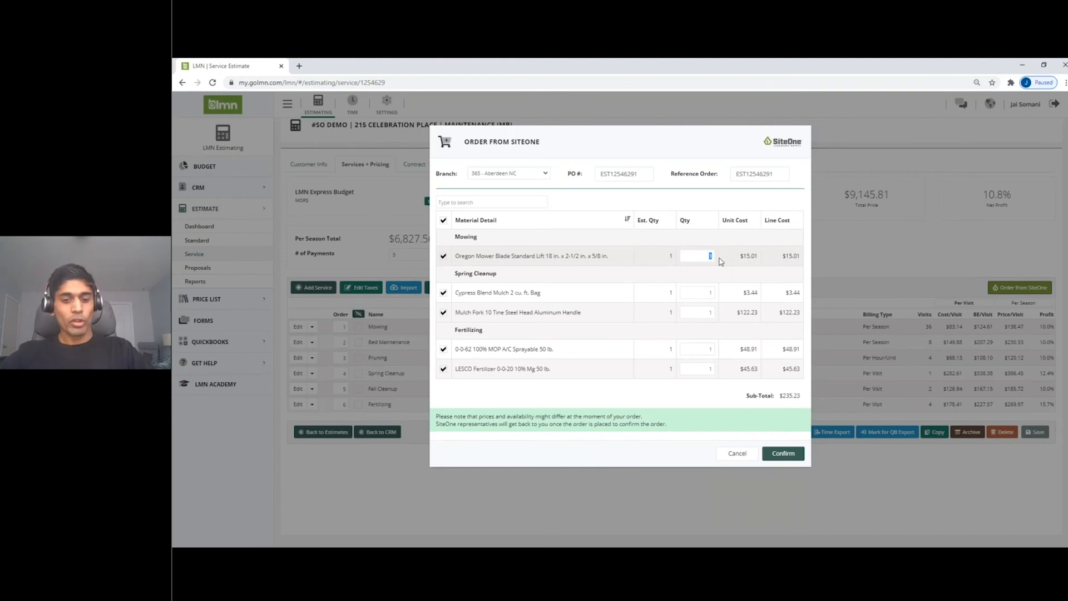
pyautogui.write('3')
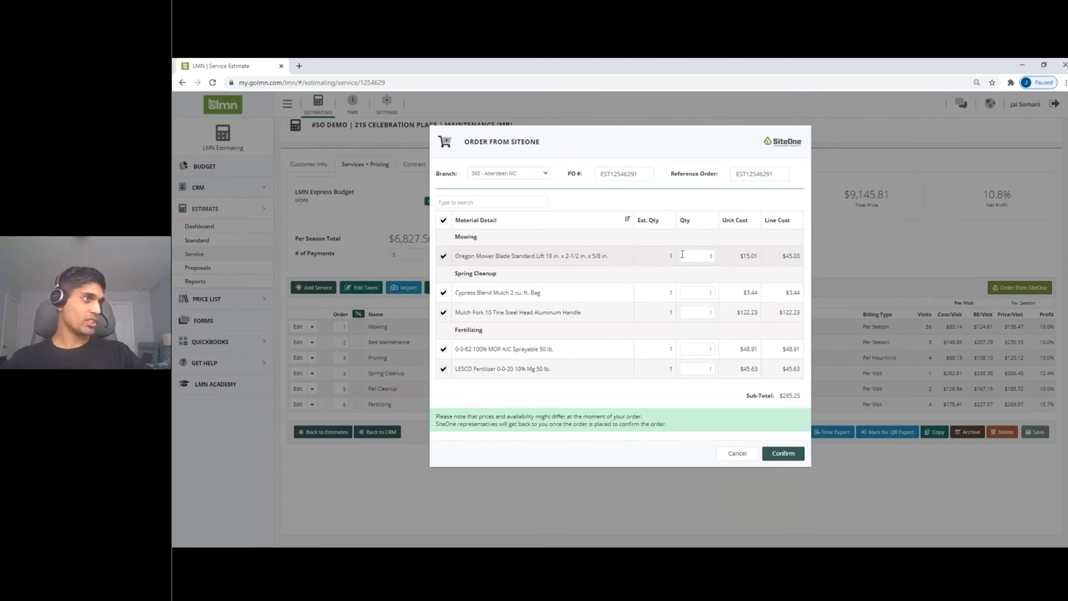
pyautogui.moveTo(702, 292); pyautogui.dragTo(719, 318)
pyautogui.write('22')
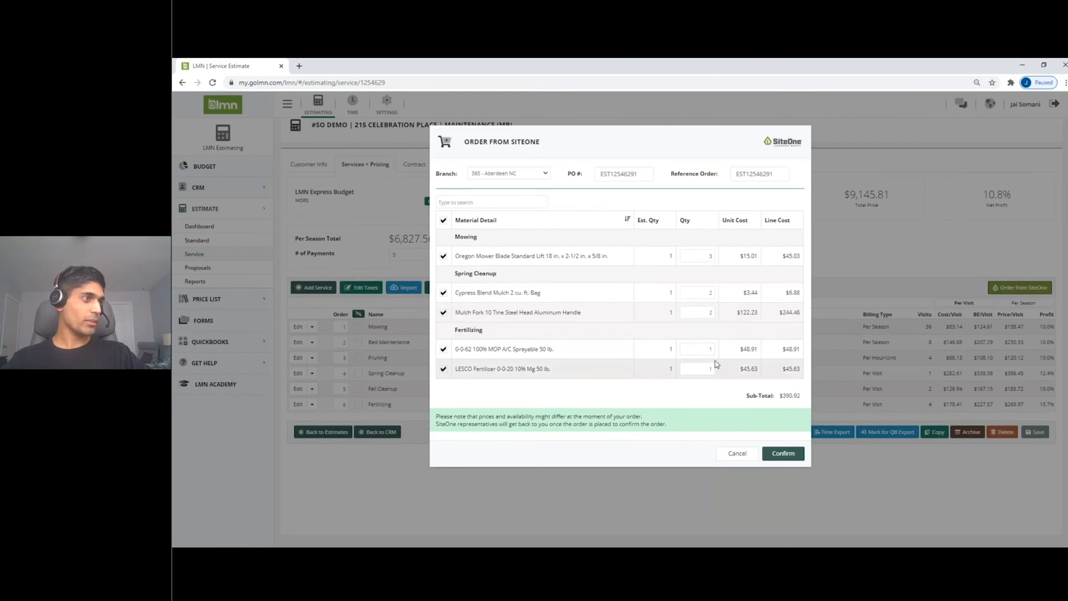
# - Reset the order quantities of the Oregon Mower Blade, Cypress Blend Mulch and Mulch Fork to 1 each
pyautogui.doubleClick(711, 256)
pyautogui.write('1')
pyautogui.doubleClick(705, 297)
pyautogui.write('1')
pyautogui.doubleClick(713, 313)
pyautogui.write('1')
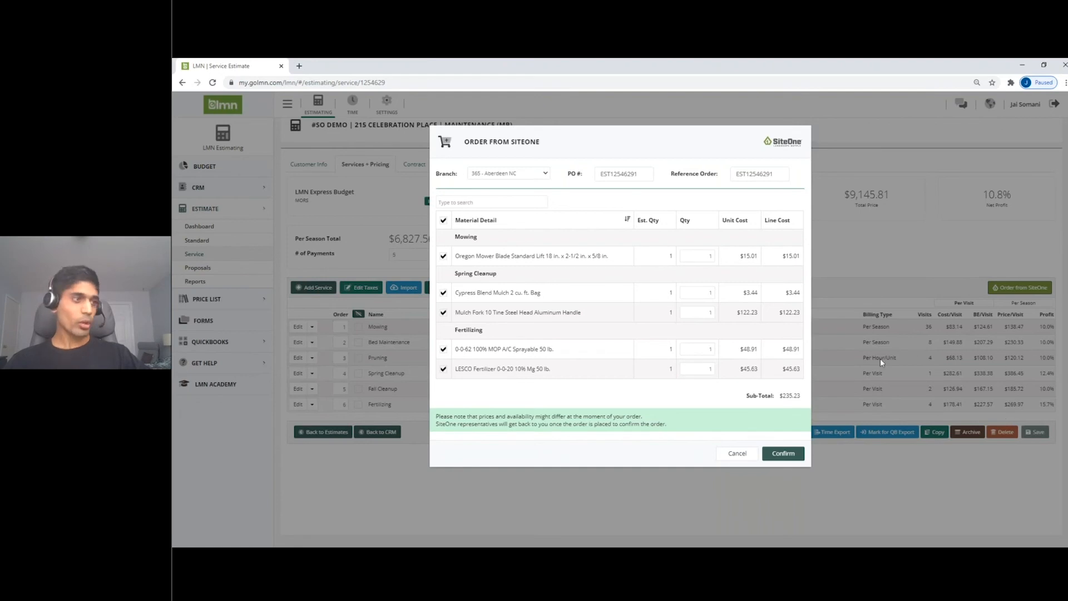
# - Confirm the SiteOne order and review its summary from the estimate's list of SiteOne orders
pyautogui.click(794, 455)
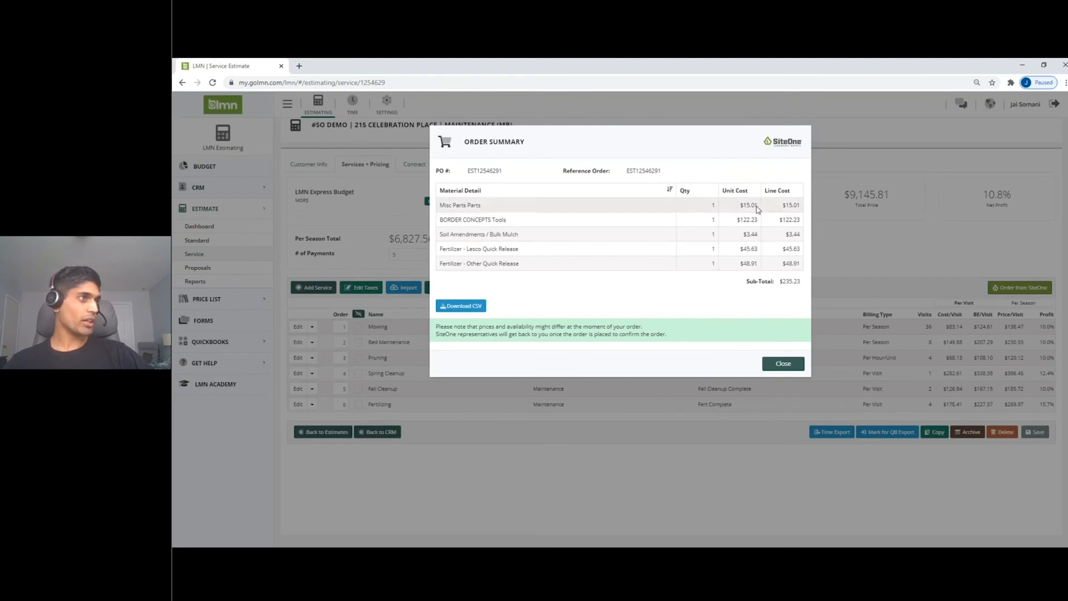
pyautogui.click(782, 364)
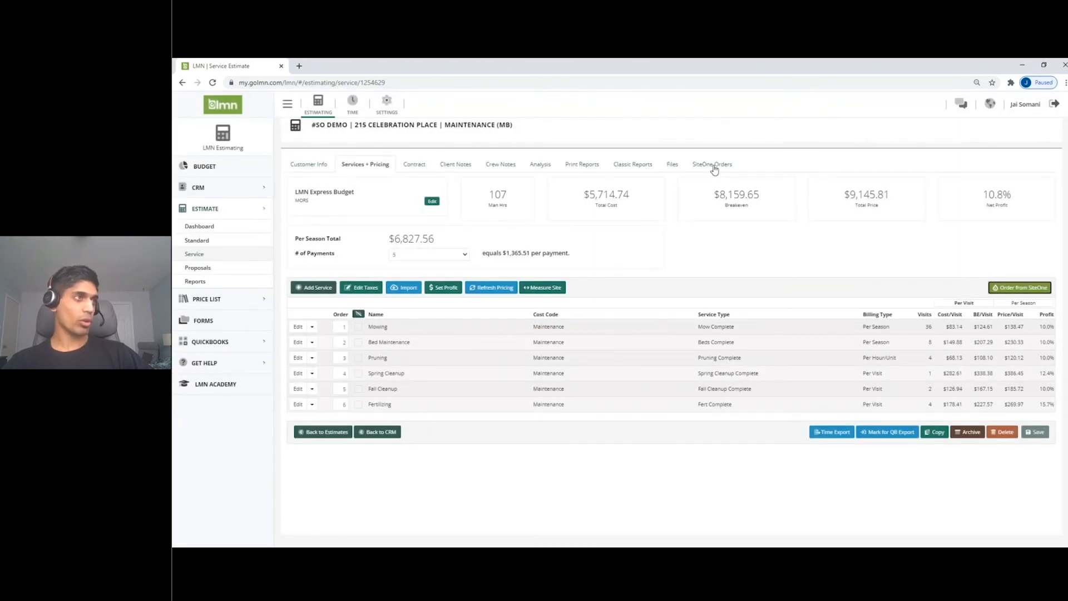
pyautogui.click(713, 165)
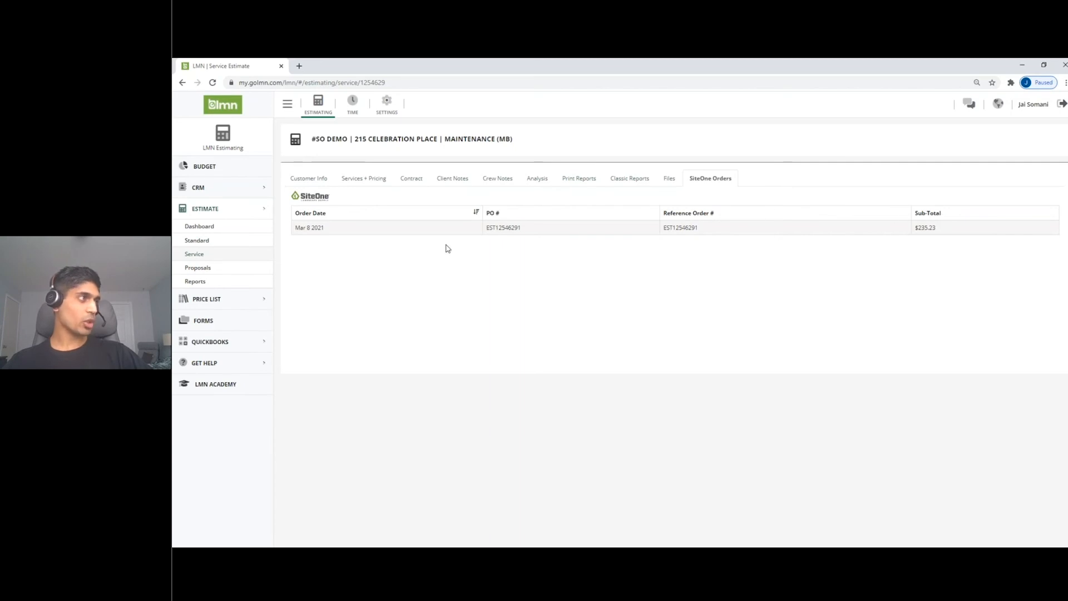
pyautogui.click(521, 233)
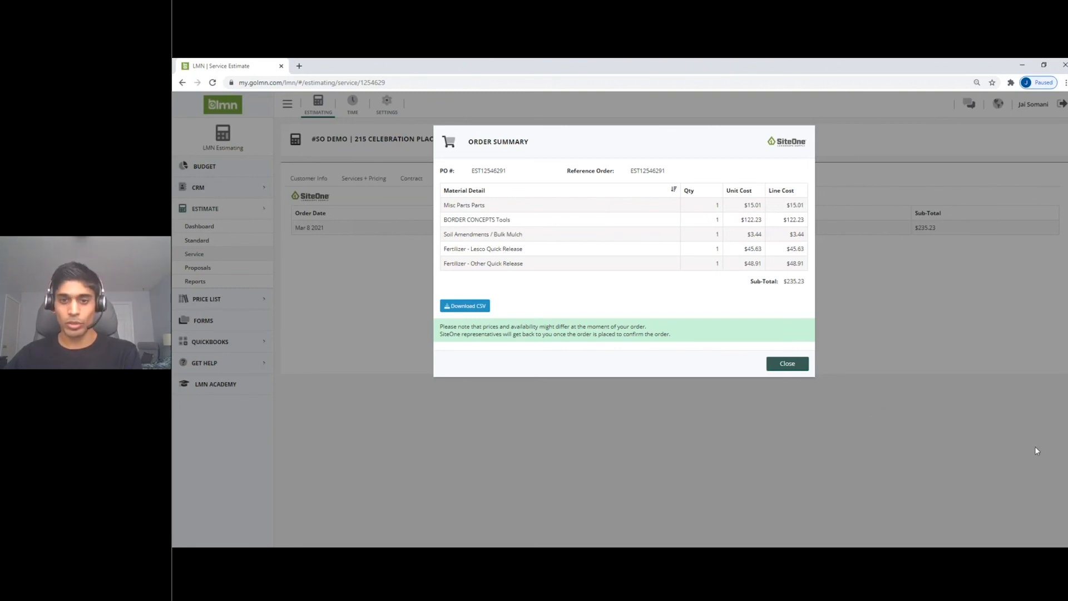
pyautogui.click(787, 364)
# - Return to the price list's materials, filter them by SiteOne Maintenance and select all listed items
pyautogui.click(222, 303)
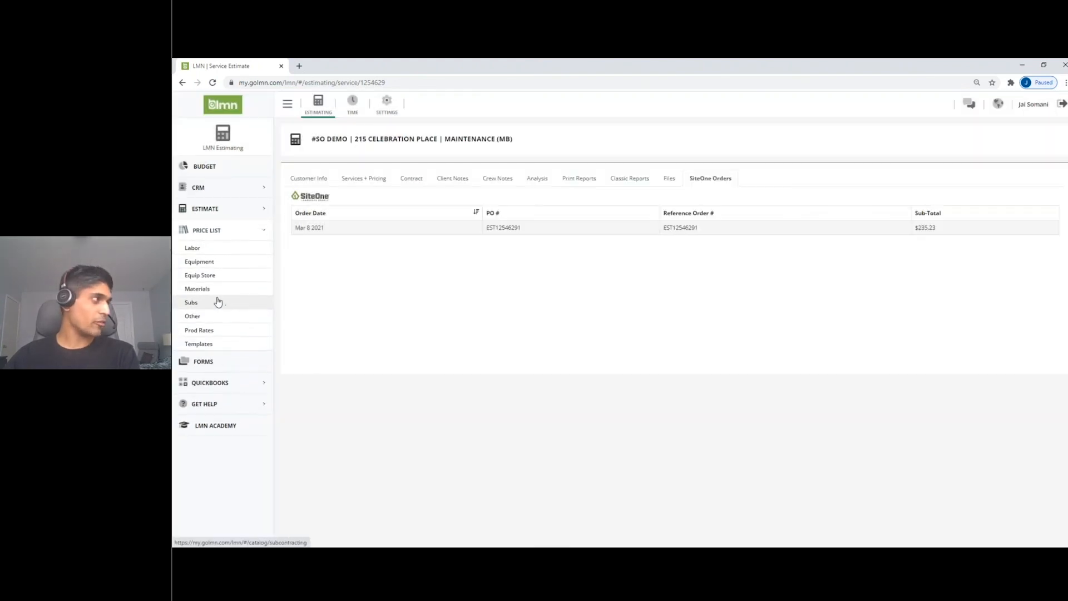
pyautogui.click(217, 290)
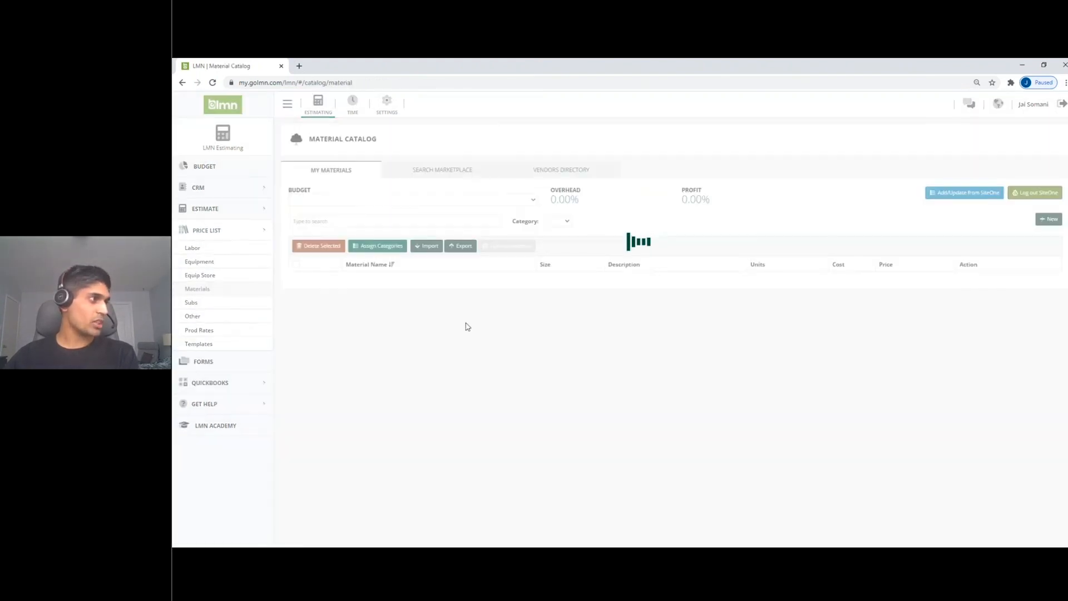
pyautogui.click(519, 223)
pyautogui.scroll(-4, 522, 301)
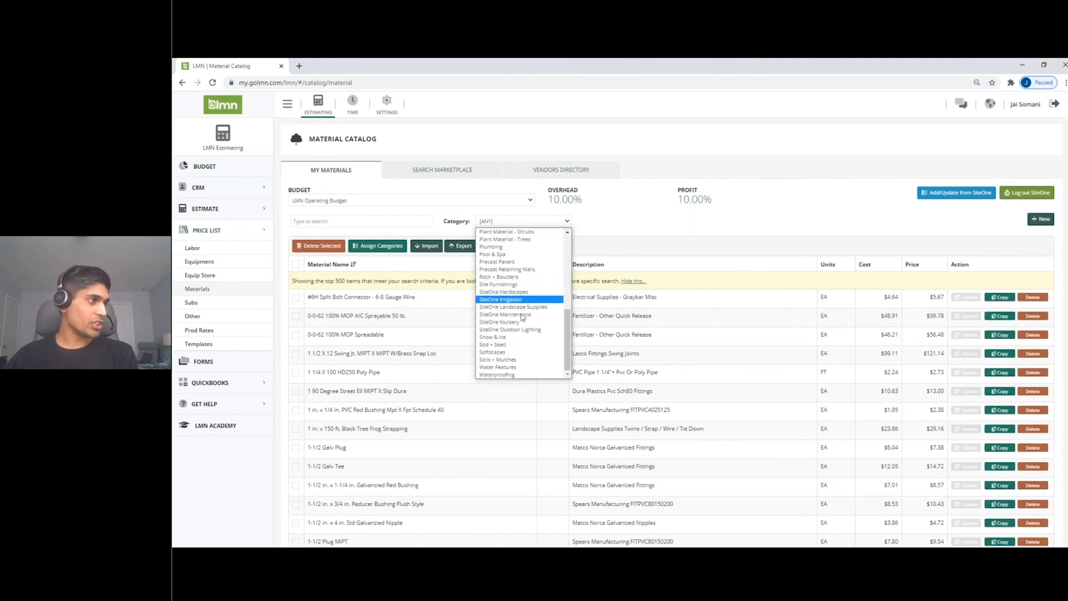
pyautogui.click(511, 315)
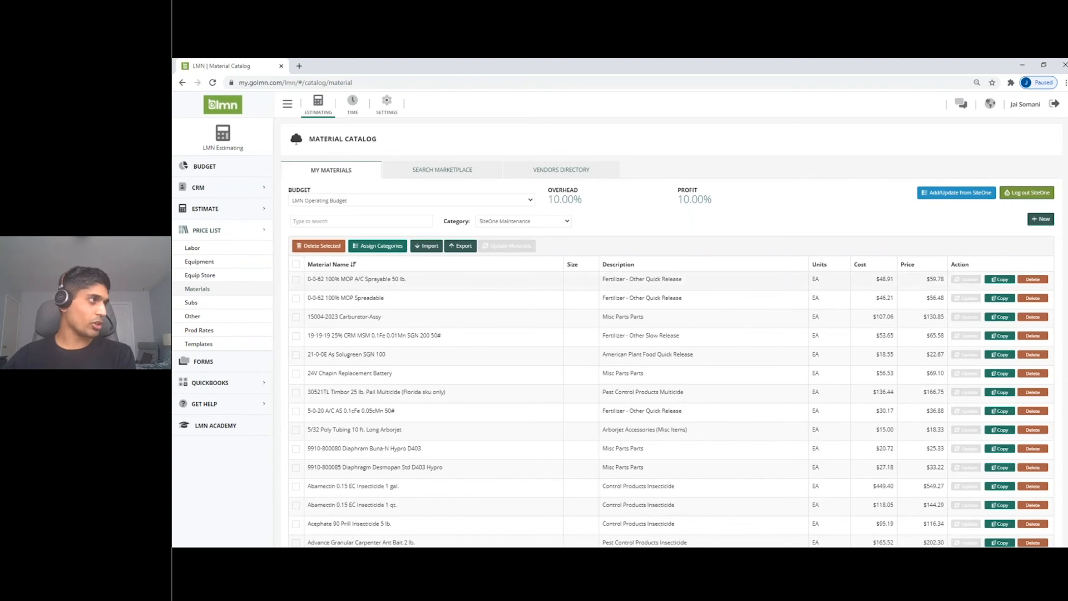
pyautogui.click(295, 264)
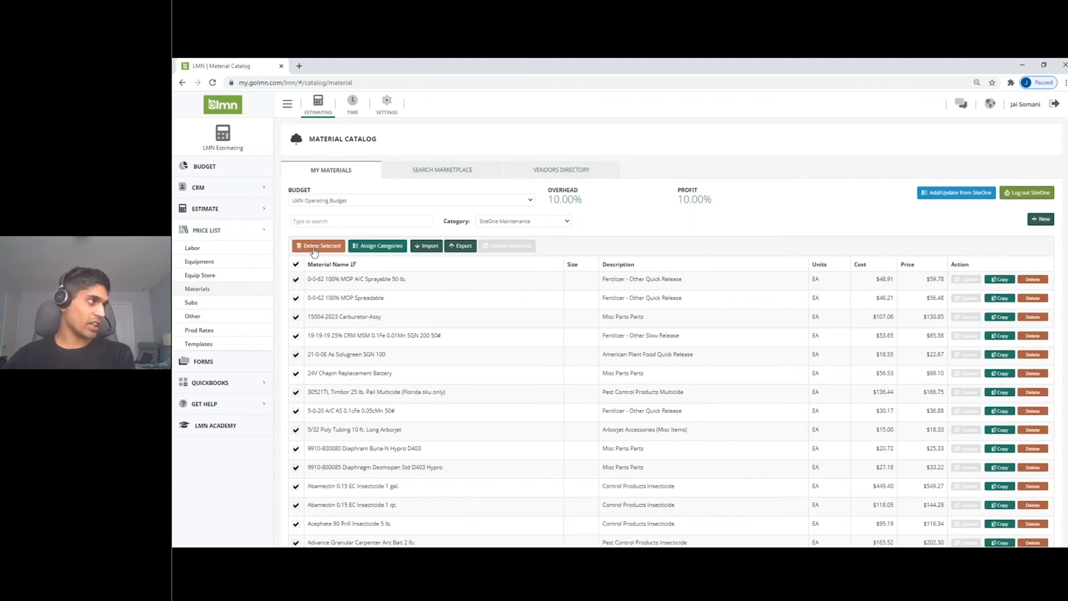
pyautogui.click(519, 222)
pyautogui.scroll(3, 518, 273)
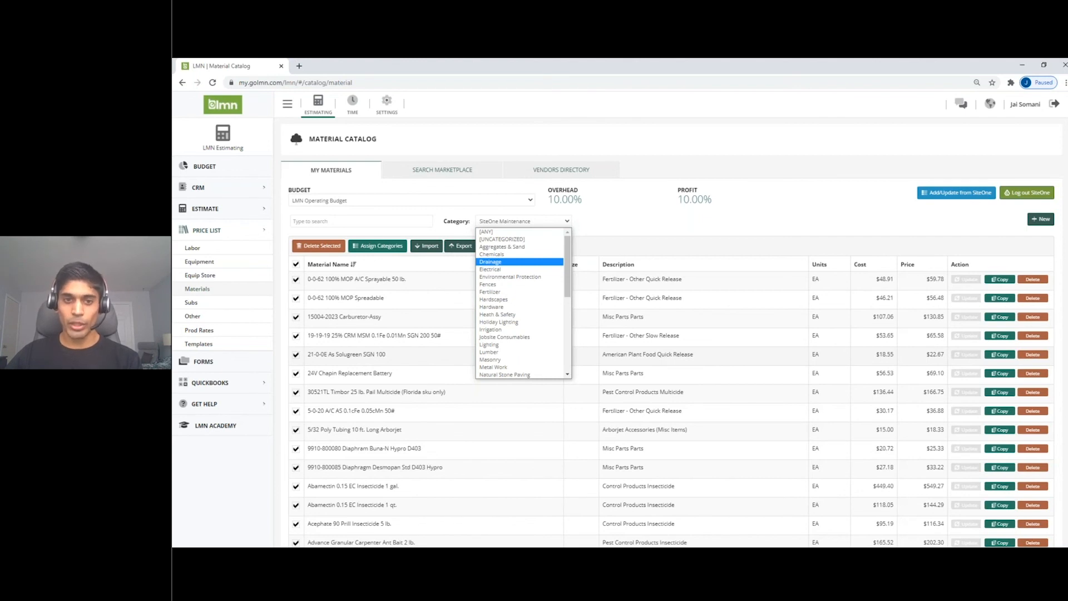
pyautogui.click(425, 227)
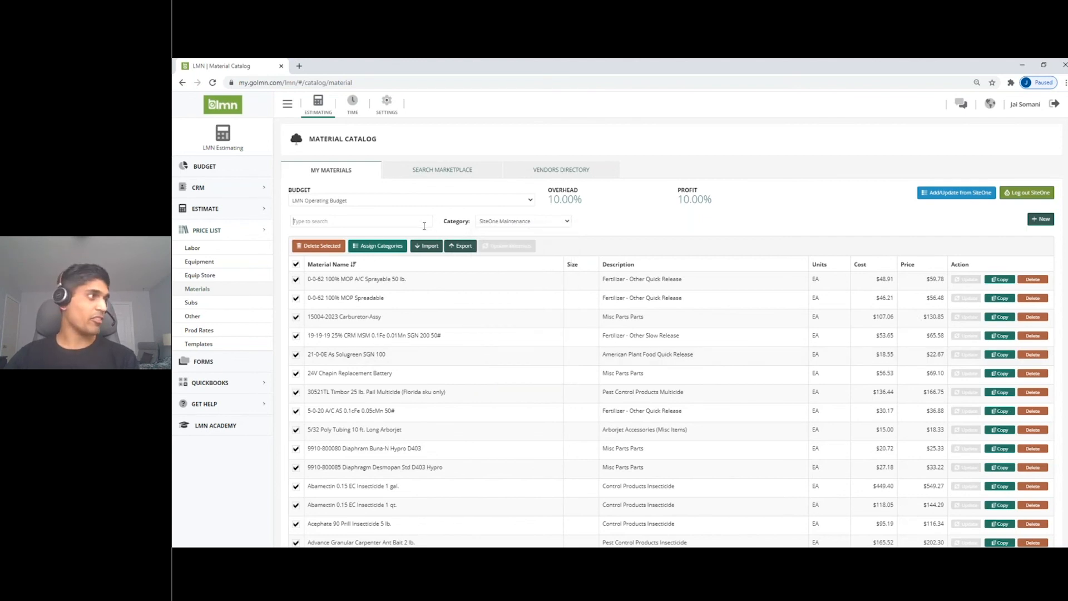
# - Review the options for importing material items, then cancel without importing a file
pyautogui.click(432, 248)
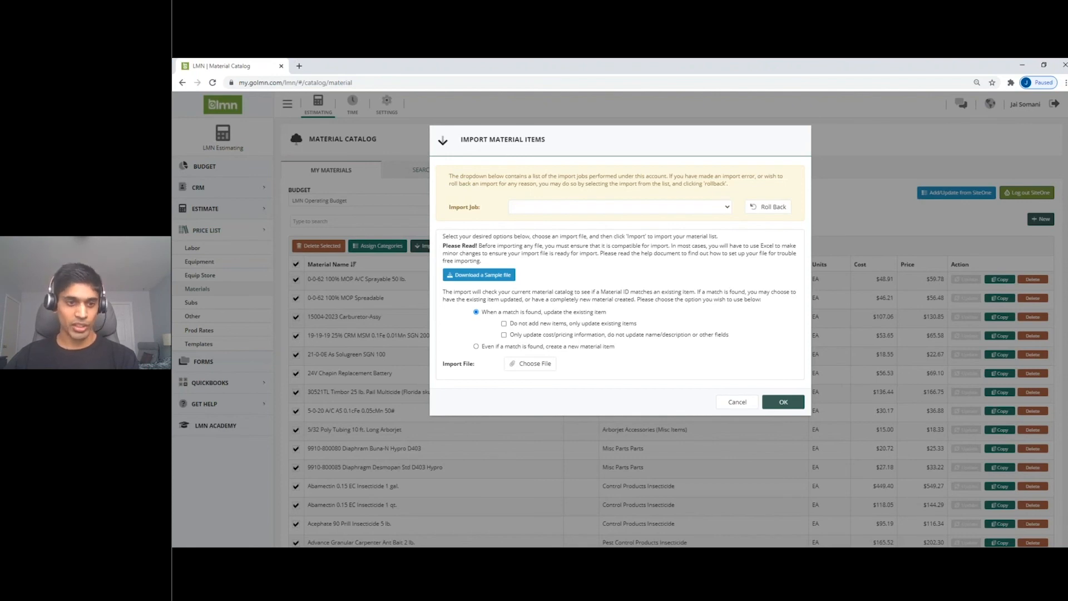
pyautogui.click(738, 402)
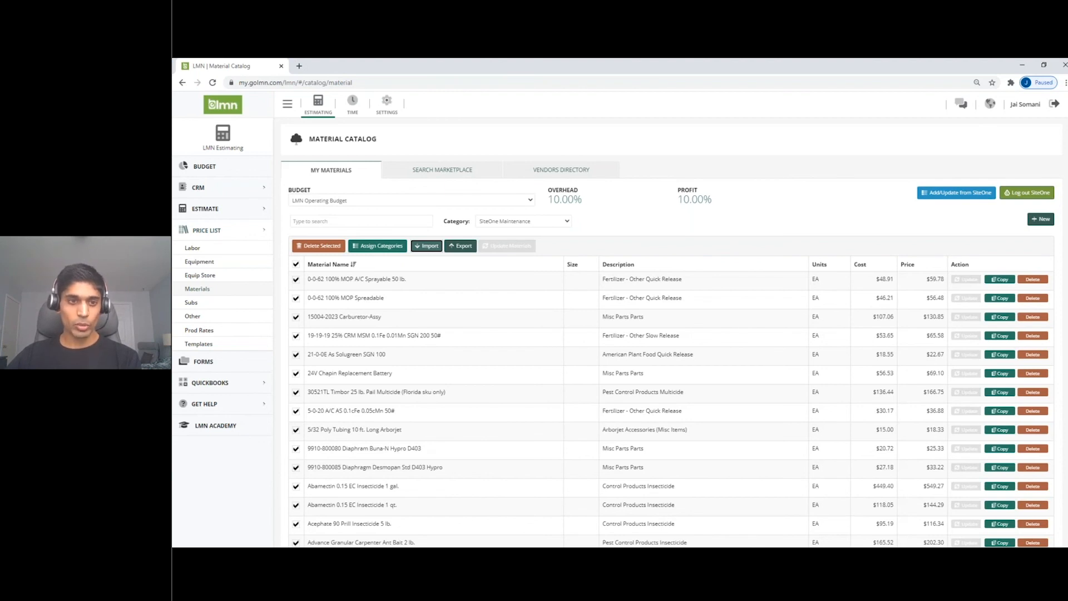
pyautogui.hotkey('alt', 'Tab')
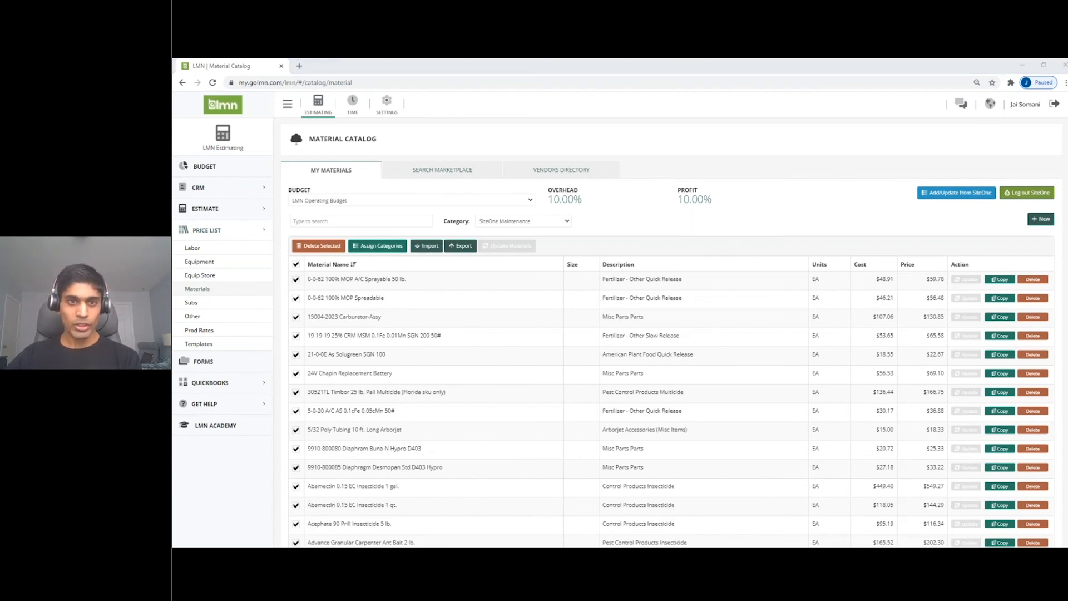